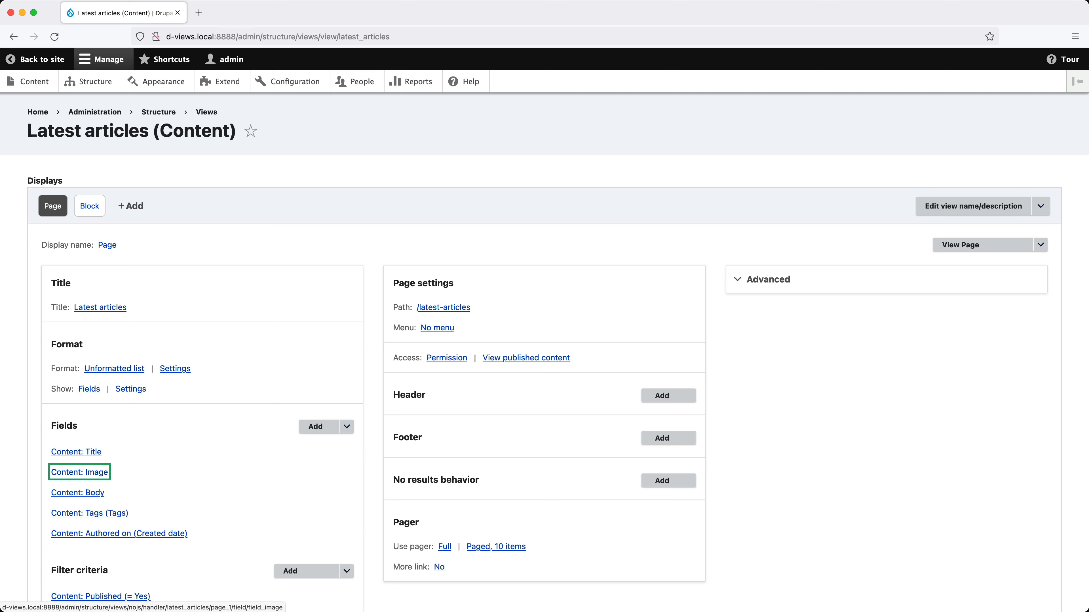
Step: Set the Body field's formatter to Default for all displays and check the article text in the preview
{"action": "left_click", "coordinate": [87, 497]}
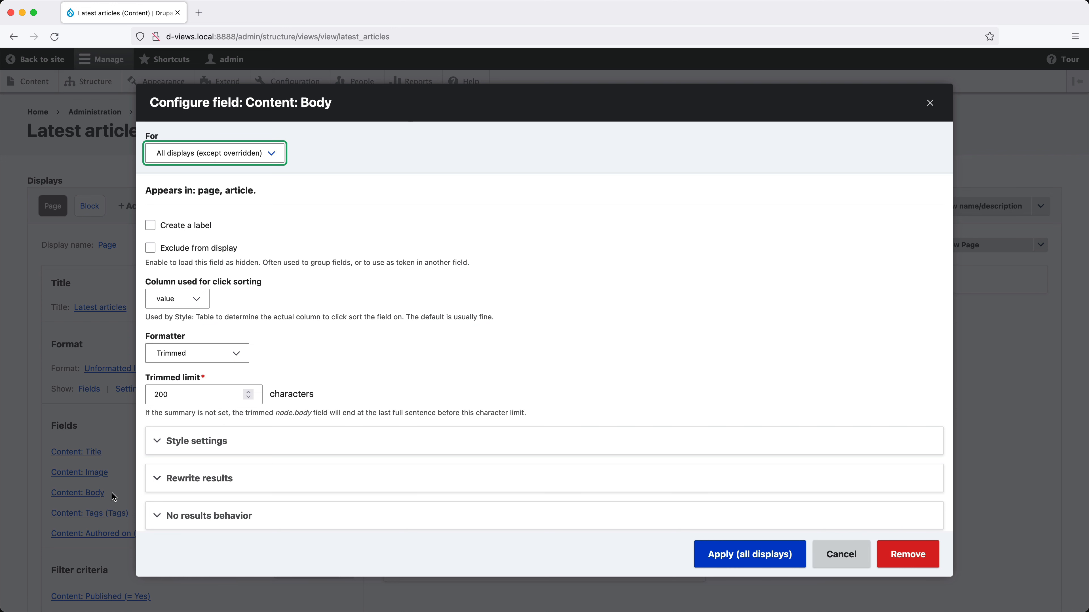
{"action": "left_click", "coordinate": [300, 480]}
{"action": "scroll", "coordinate": [386, 485], "scroll_direction": "down", "scroll_amount": 2}
{"action": "scroll", "coordinate": [396, 481], "scroll_direction": "down", "scroll_amount": 2}
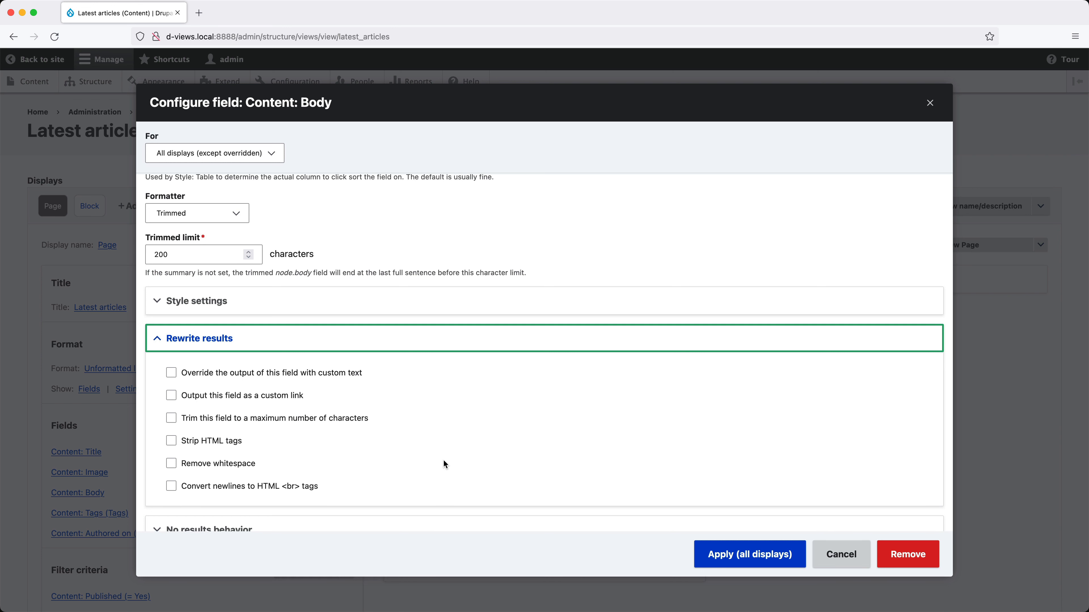
{"action": "left_click", "coordinate": [229, 212]}
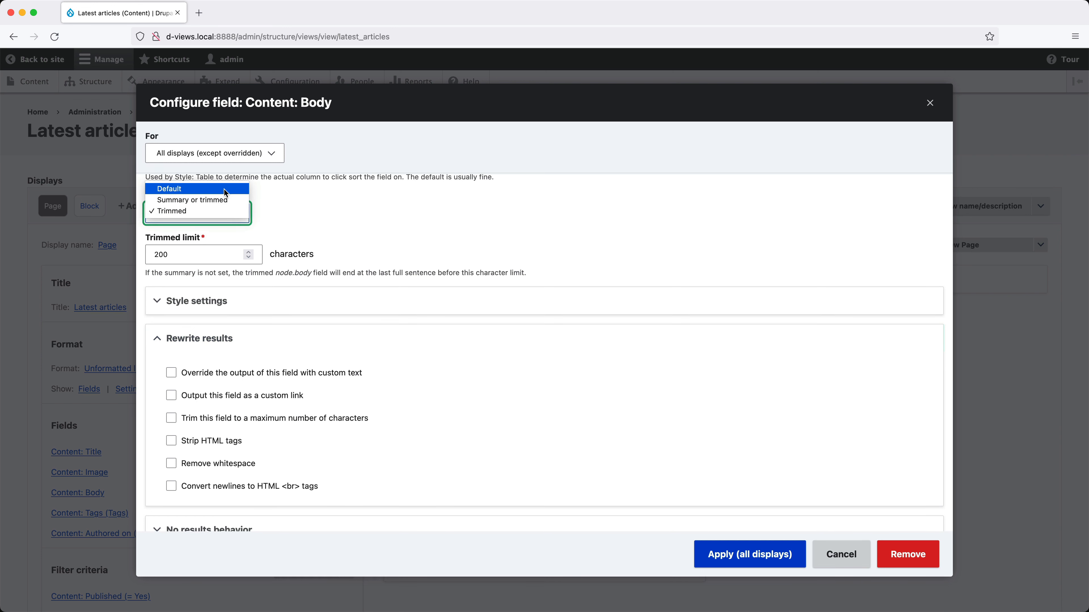
{"action": "left_click", "coordinate": [223, 189]}
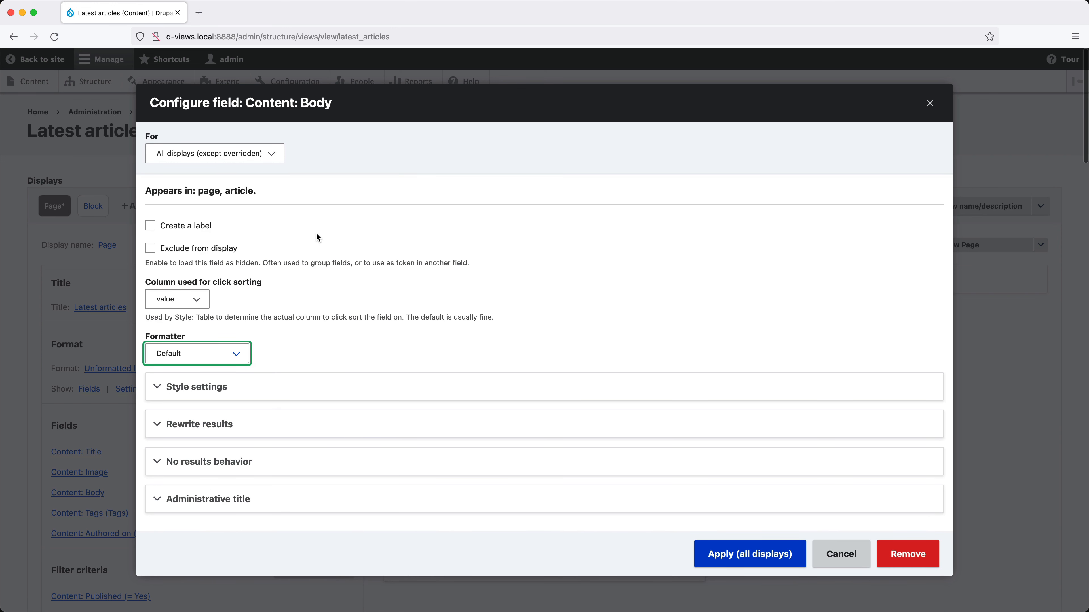
{"action": "left_click", "coordinate": [725, 553]}
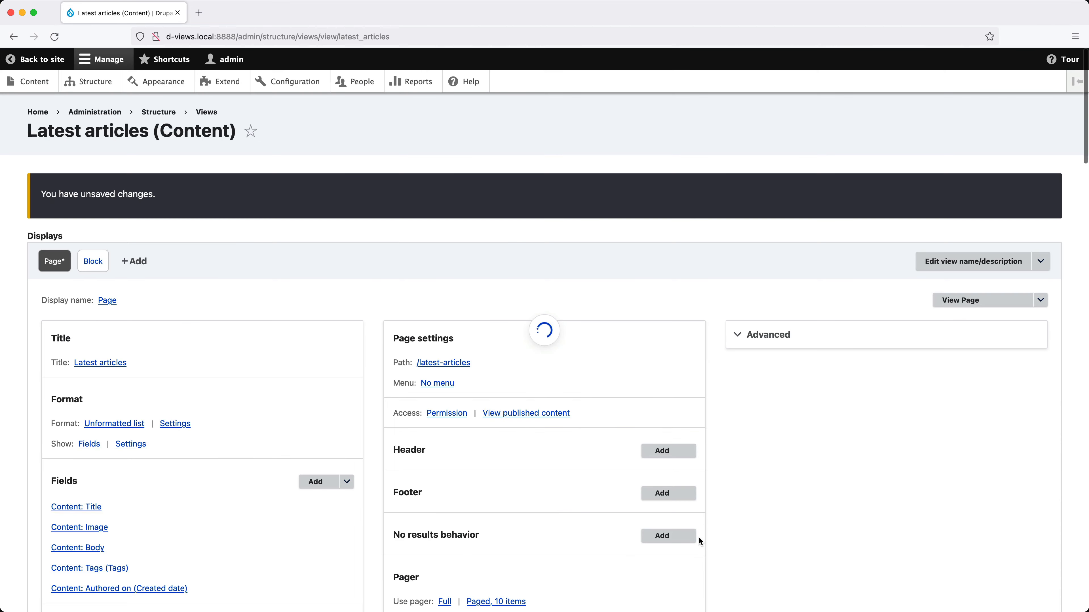
{"action": "scroll", "coordinate": [290, 440], "scroll_direction": "down", "scroll_amount": 15}
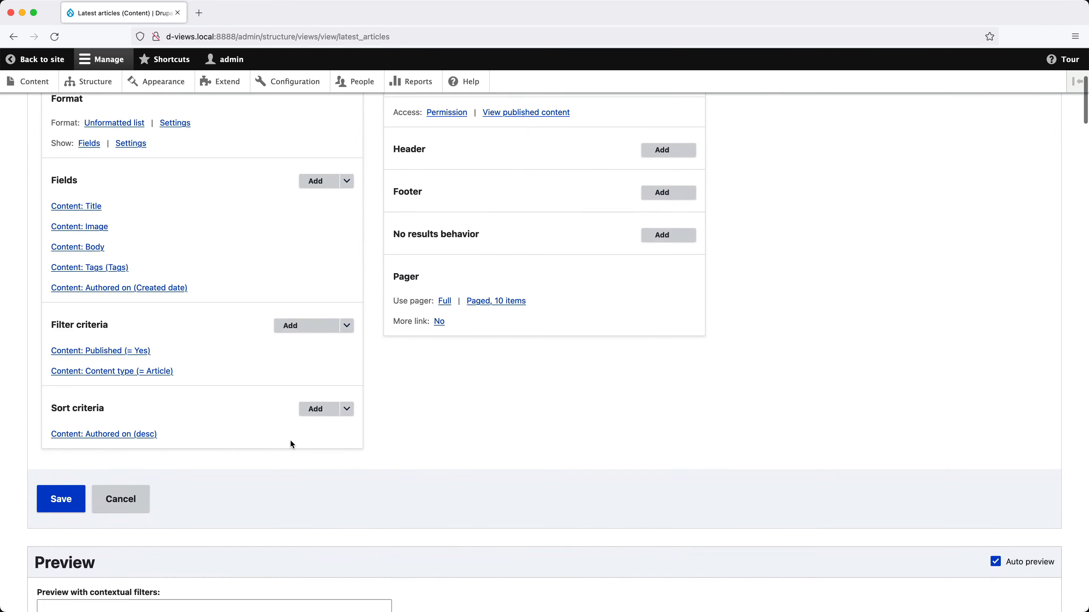
{"action": "scroll", "coordinate": [290, 444], "scroll_direction": "down", "scroll_amount": 5}
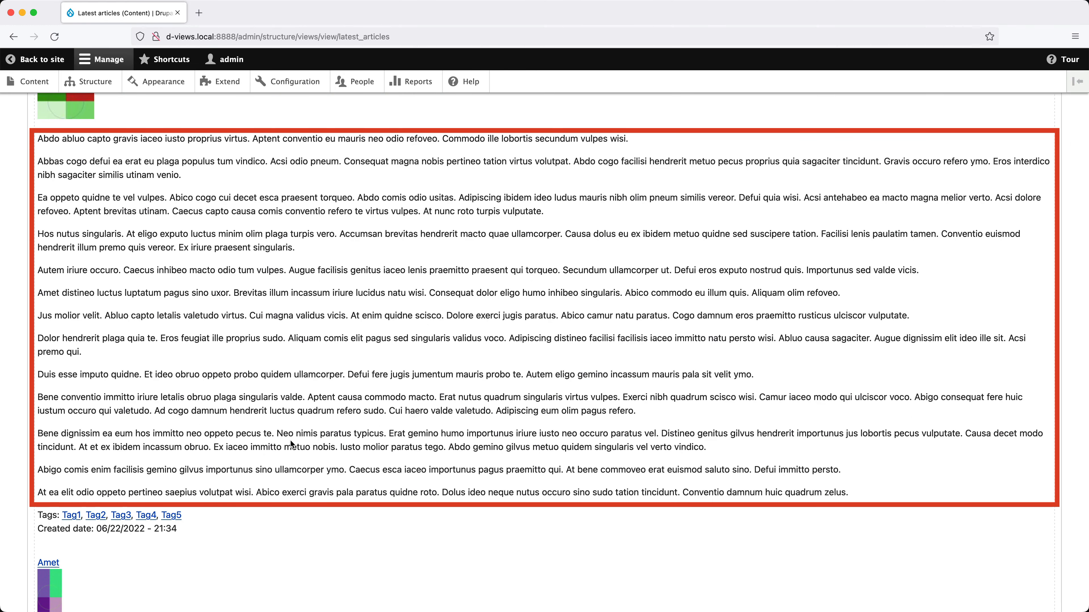
Step: Rewrite the Body field's results so it is trimmed to a maximum of 200 characters, applied to all displays
{"action": "scroll", "coordinate": [291, 444], "scroll_direction": "up", "scroll_amount": 15}
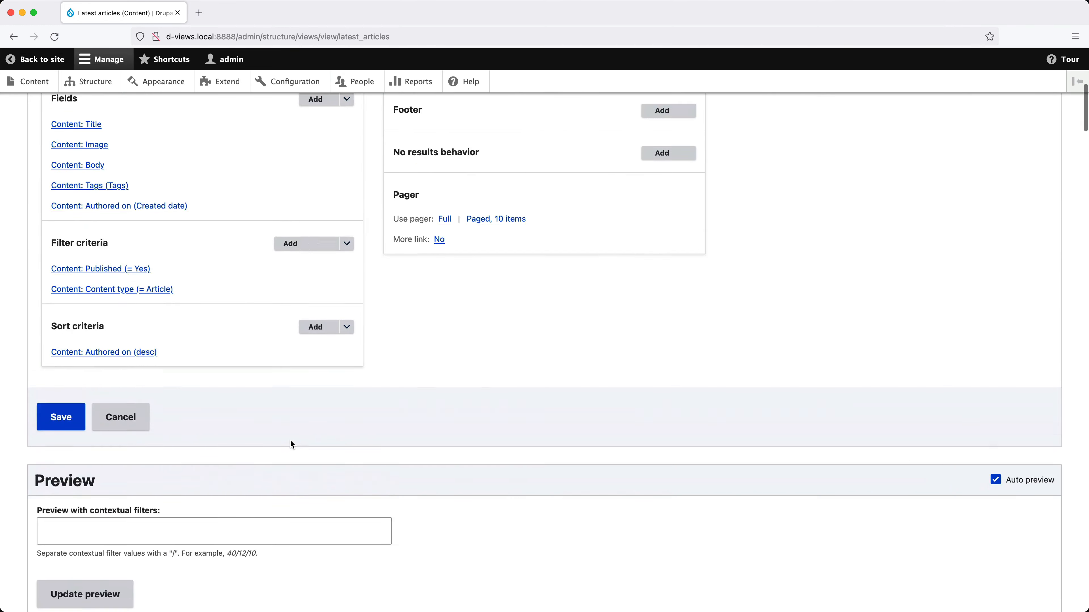
{"action": "left_click", "coordinate": [88, 313]}
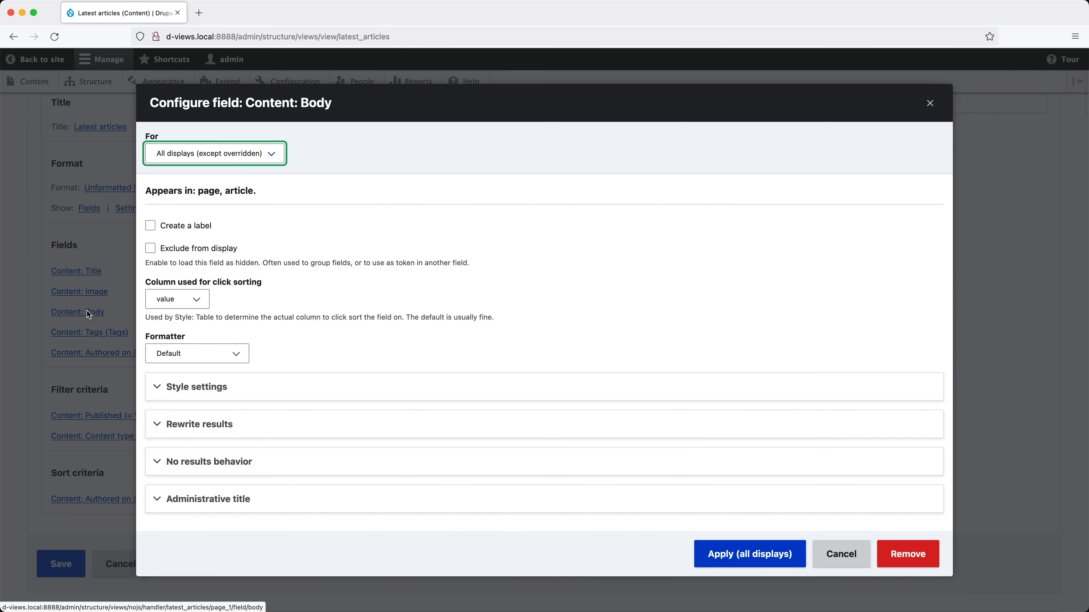
{"action": "left_click", "coordinate": [244, 428]}
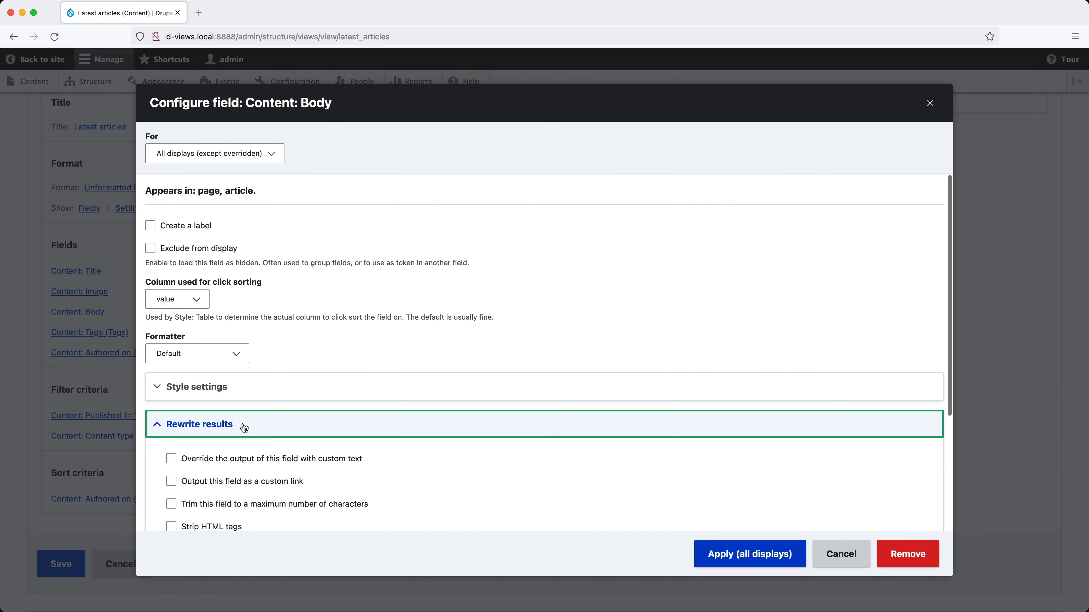
{"action": "scroll", "coordinate": [273, 420], "scroll_direction": "down", "scroll_amount": 4}
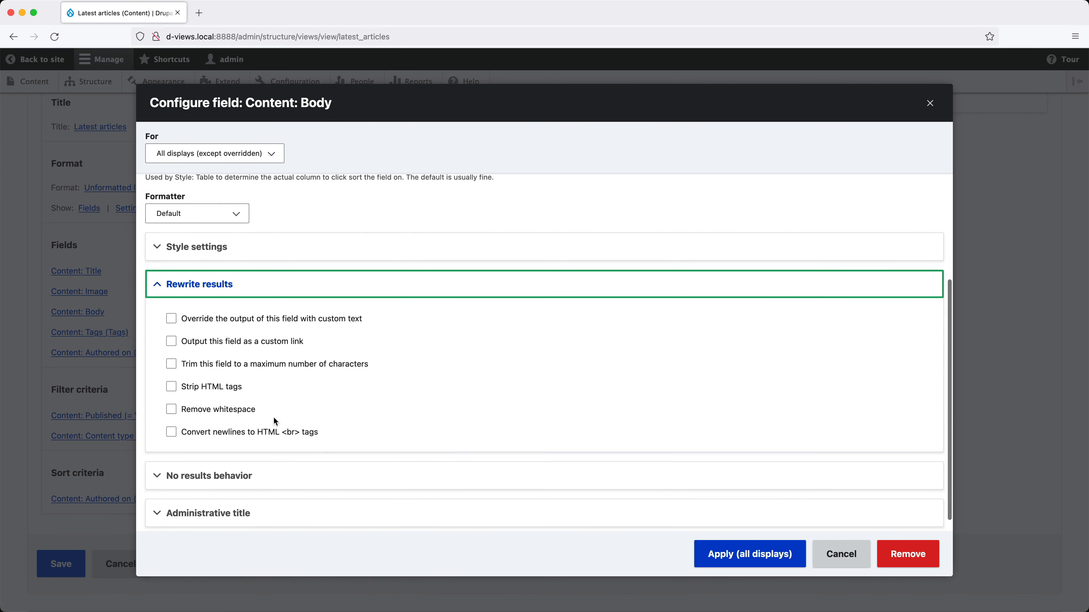
{"action": "left_click", "coordinate": [305, 370]}
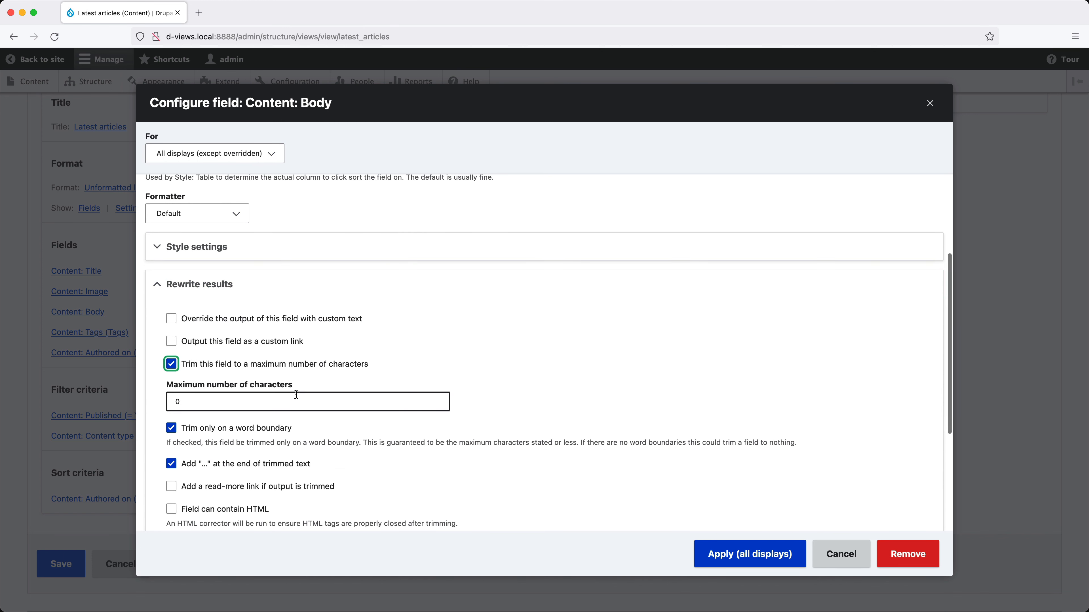
{"action": "key", "text": "Tab"}
{"action": "type", "text": "200"}
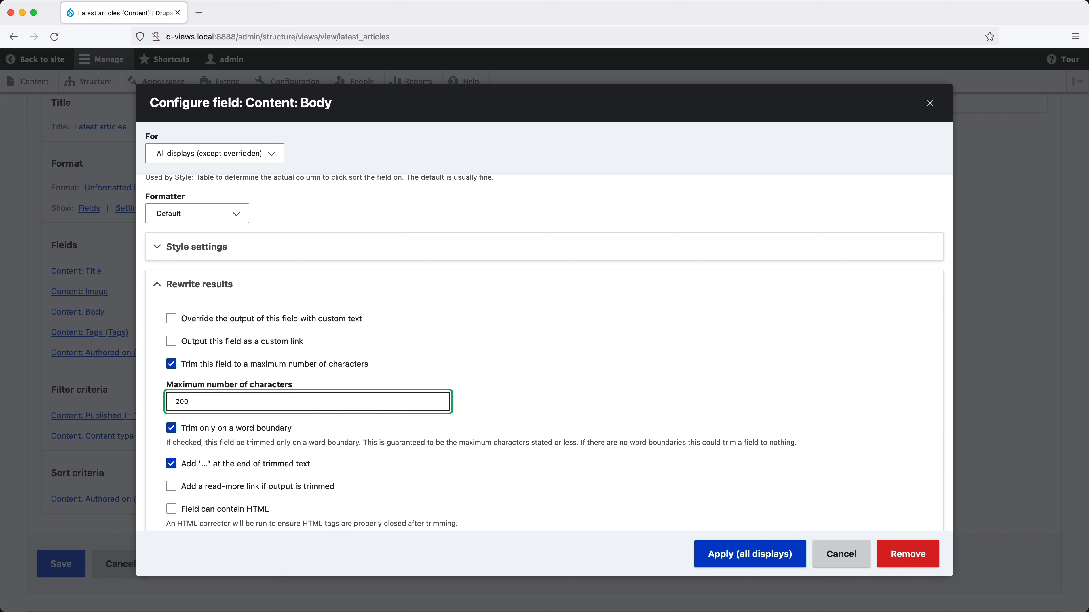
{"action": "left_click", "coordinate": [462, 403]}
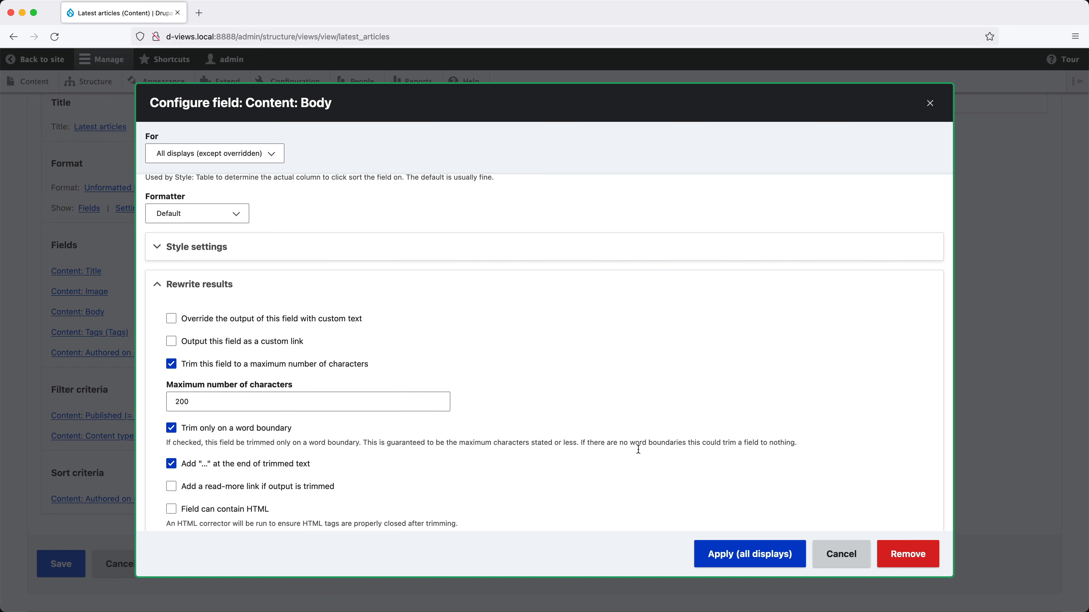
{"action": "left_click", "coordinate": [743, 554]}
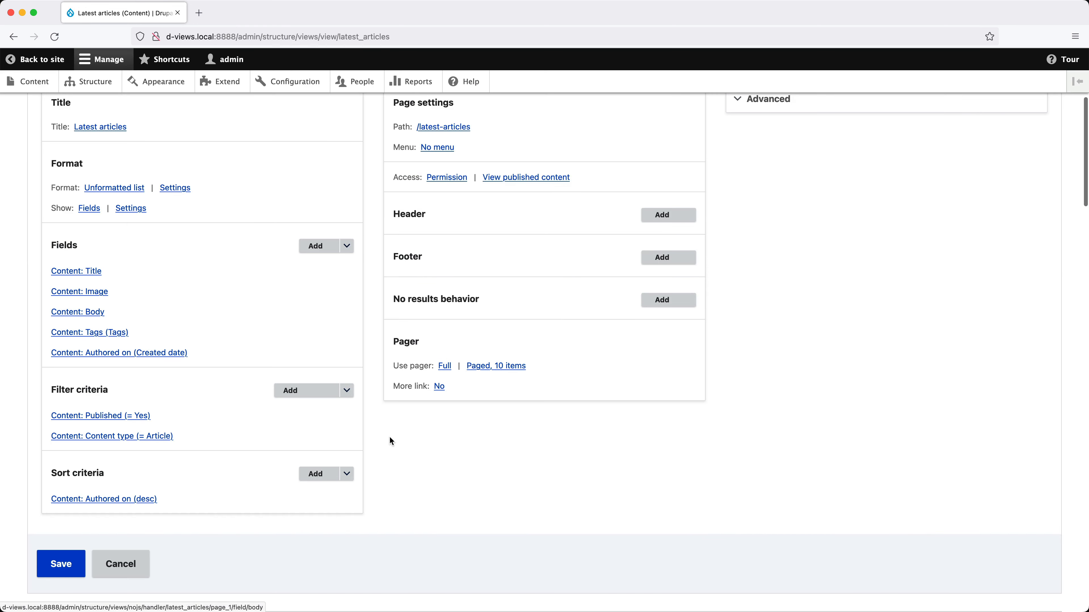
Step: Inspect the HTML paragraph tags around the first article's trimmed body text in the preview
{"action": "scroll", "coordinate": [388, 436], "scroll_direction": "down", "scroll_amount": 15}
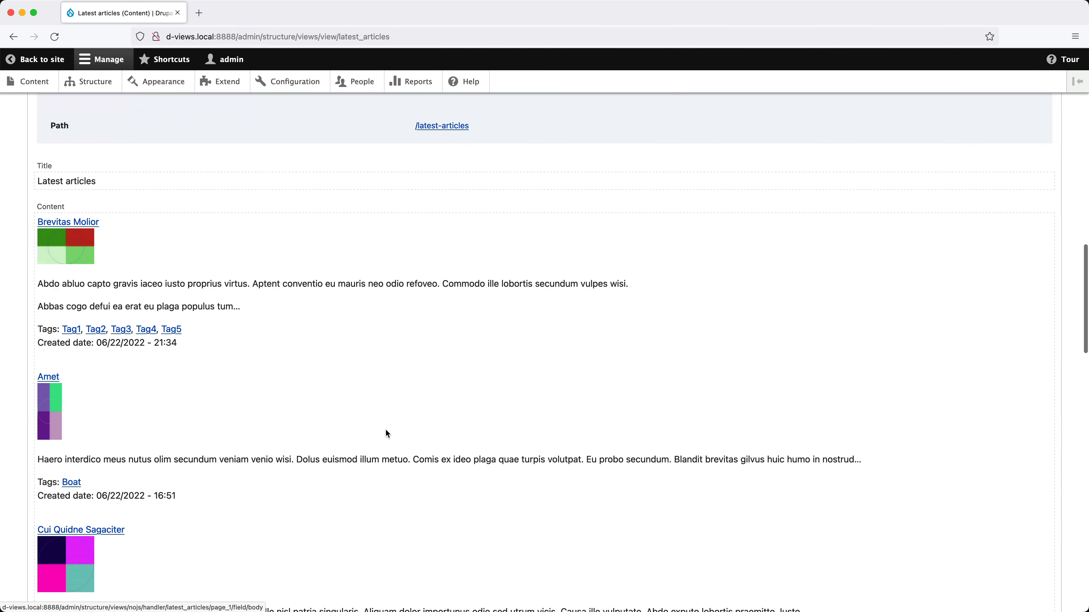
{"action": "scroll", "coordinate": [386, 434], "scroll_direction": "down", "scroll_amount": 3}
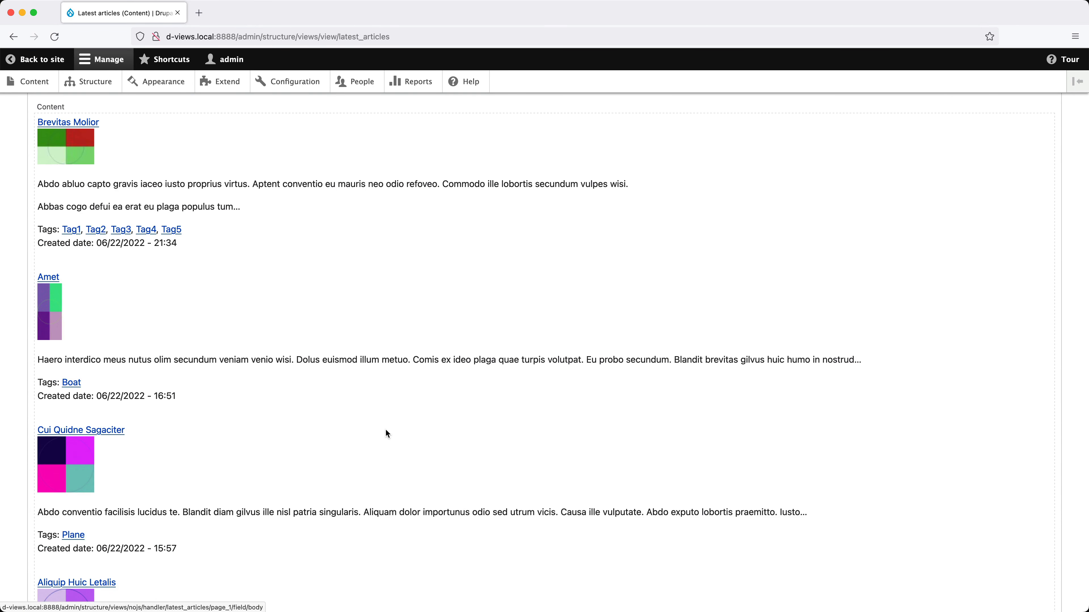
{"action": "scroll", "coordinate": [385, 428], "scroll_direction": "up", "scroll_amount": 4}
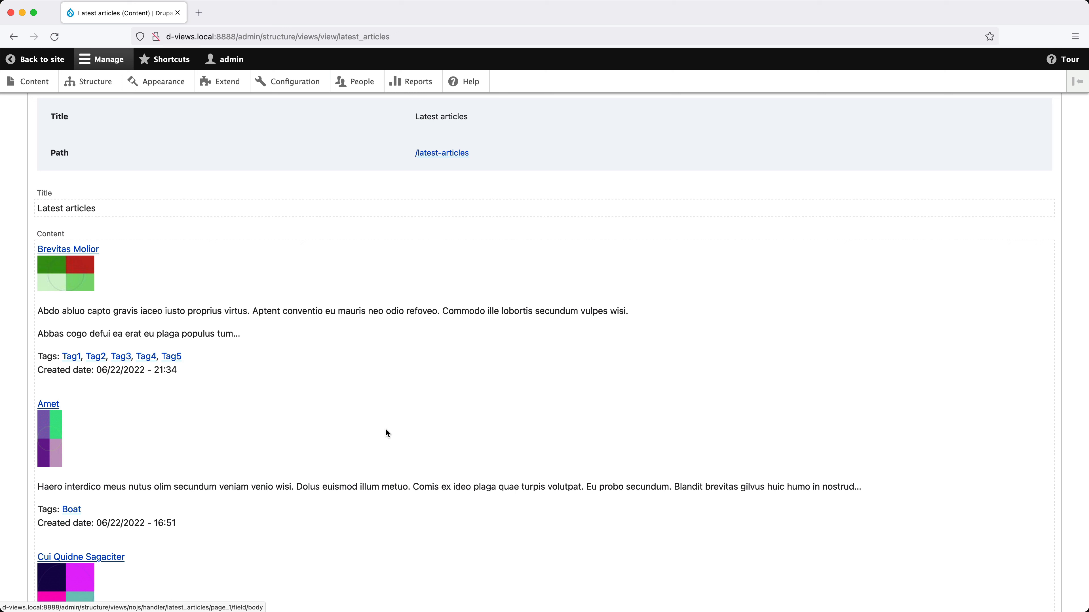
{"action": "right_click", "coordinate": [156, 332]}
{"action": "left_click", "coordinate": [196, 479]}
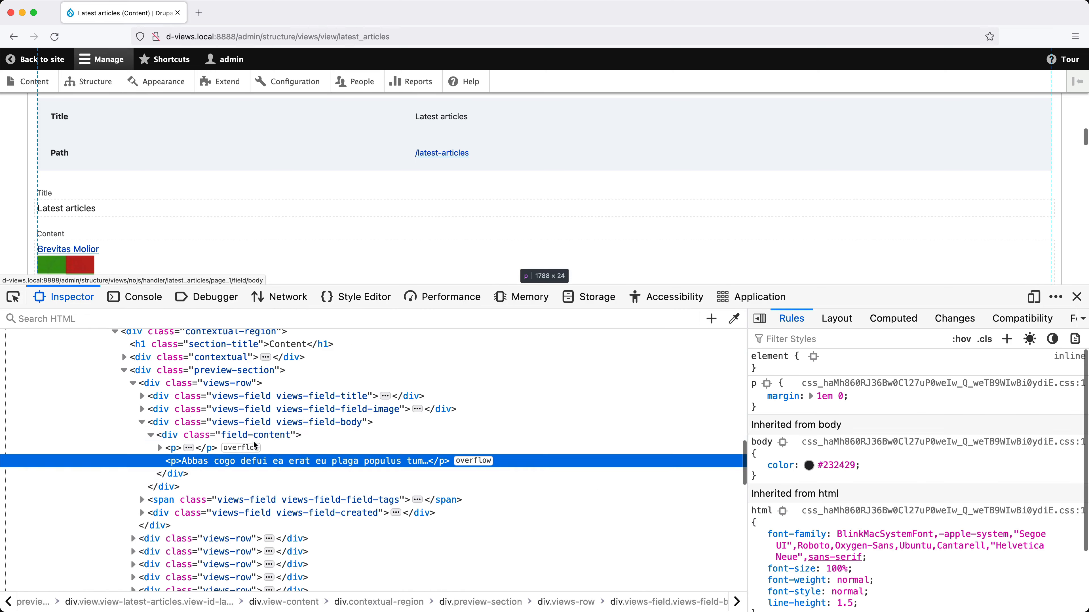
{"action": "left_click", "coordinate": [169, 448]}
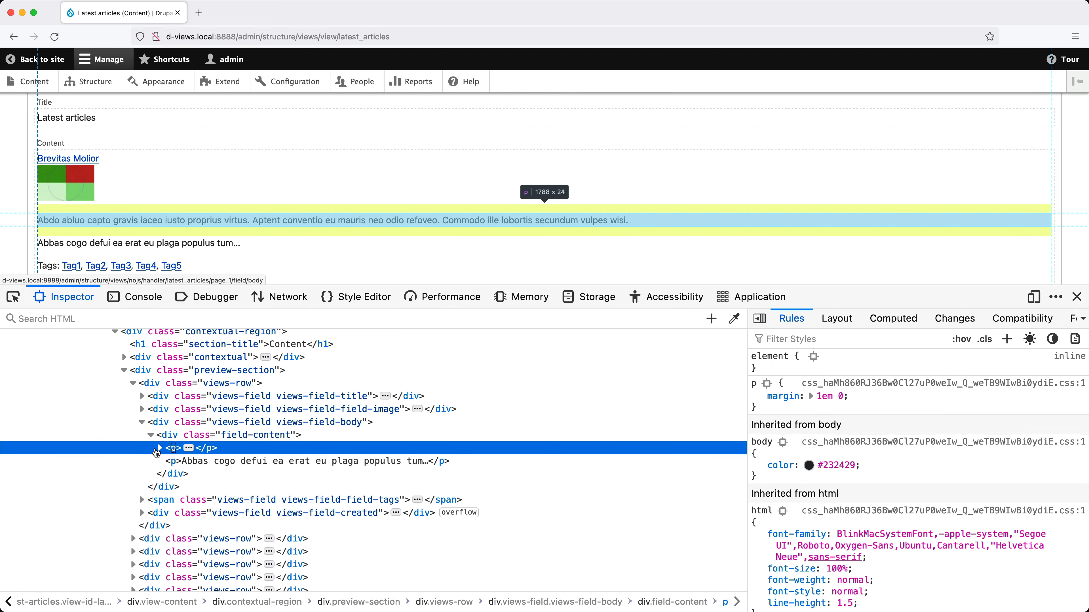
{"action": "left_click", "coordinate": [174, 463]}
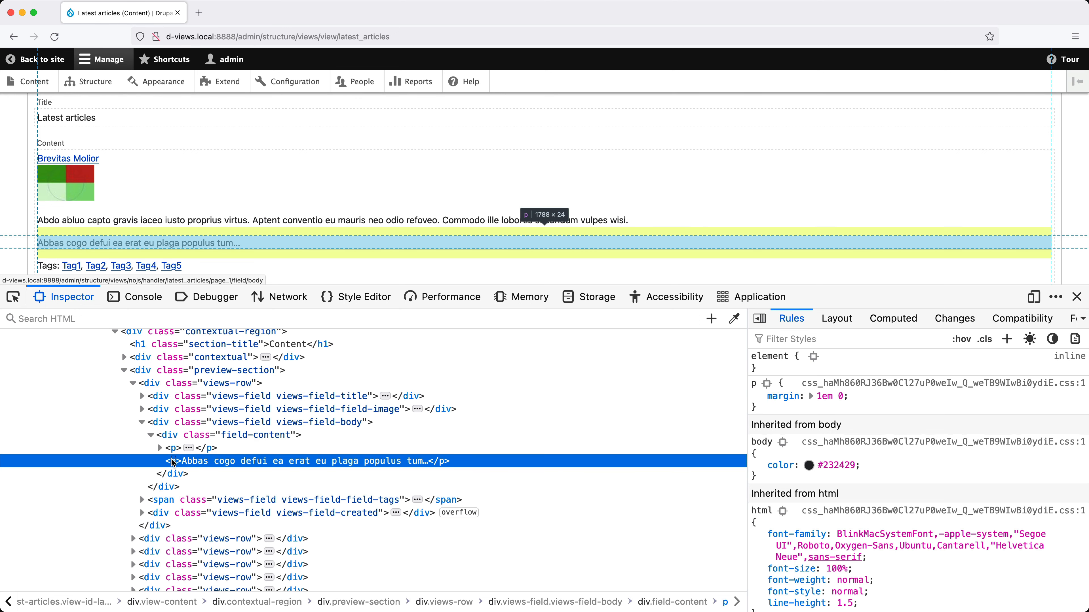
{"action": "key", "text": "super+alt+i"}
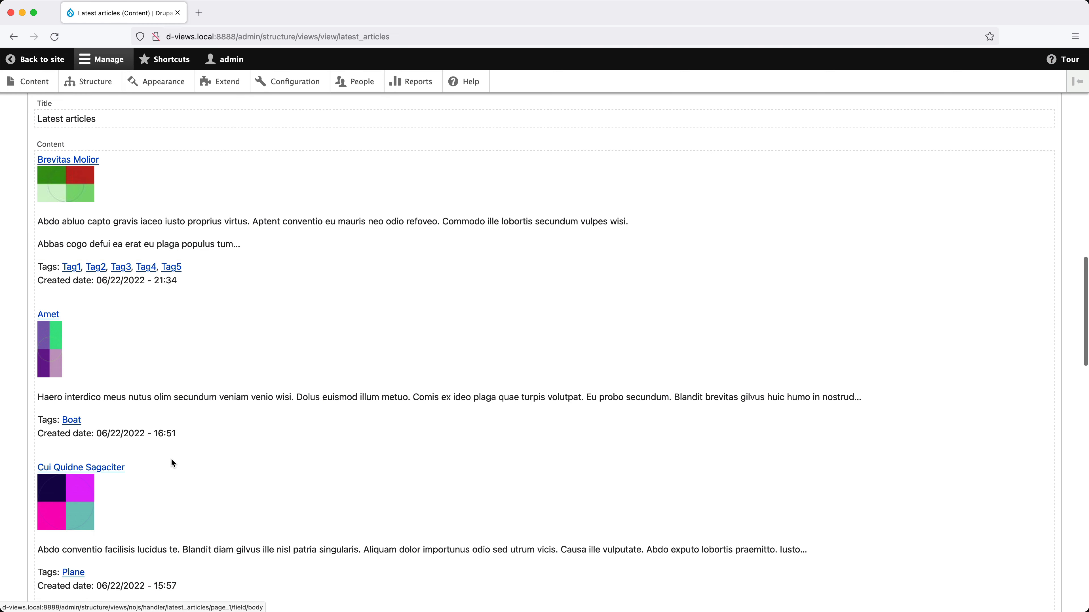
Step: Enable stripping of HTML tags in the Body field's rewrite settings for all displays
{"action": "scroll", "coordinate": [171, 458], "scroll_direction": "up", "scroll_amount": 15}
{"action": "left_click", "coordinate": [82, 303]}
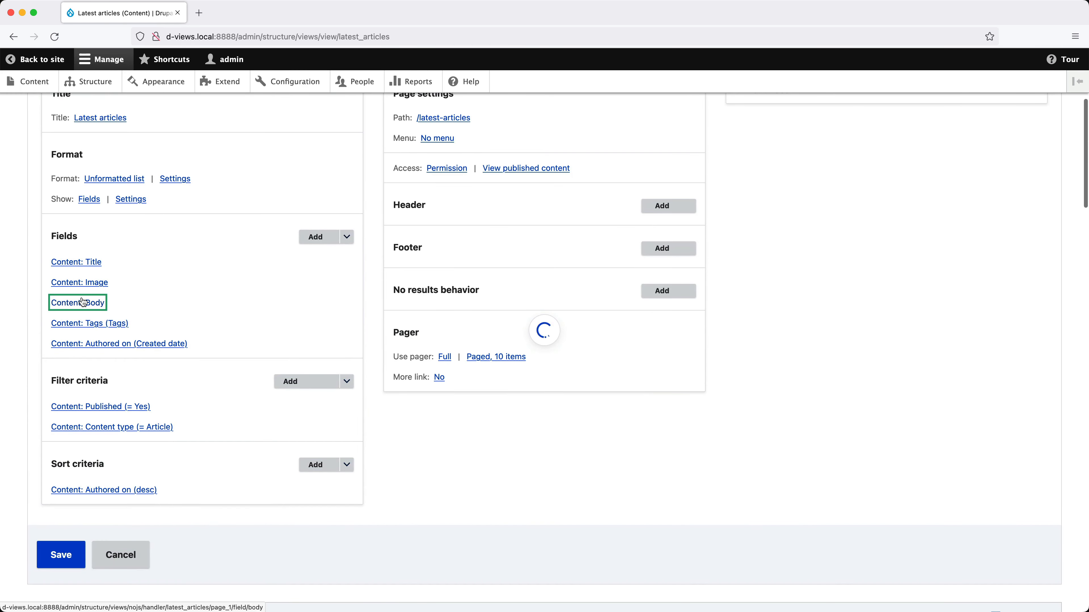
{"action": "left_click", "coordinate": [275, 424]}
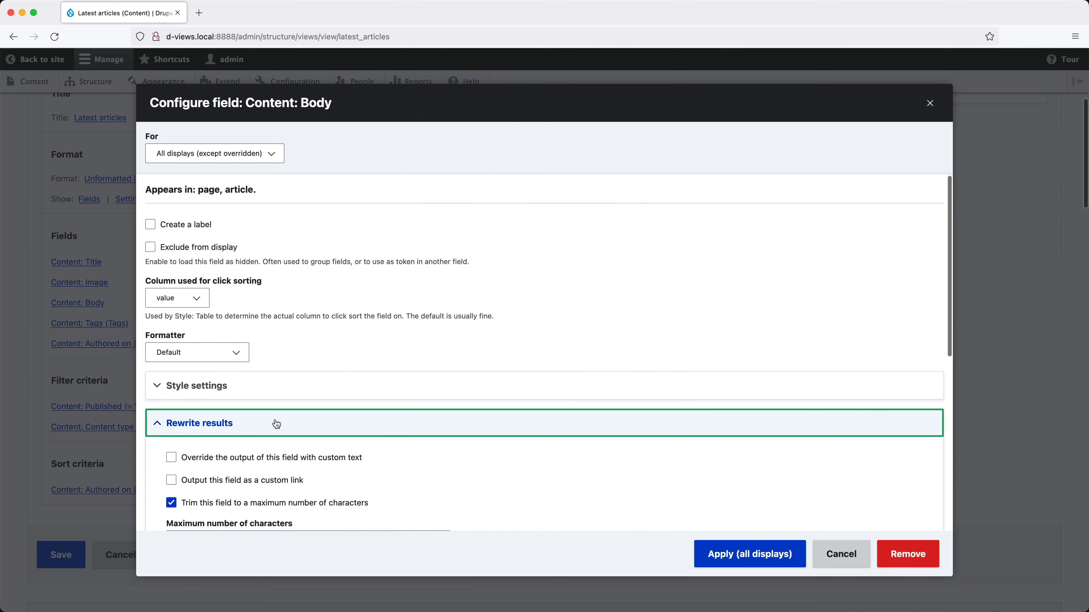
{"action": "scroll", "coordinate": [277, 423], "scroll_direction": "down", "scroll_amount": 6}
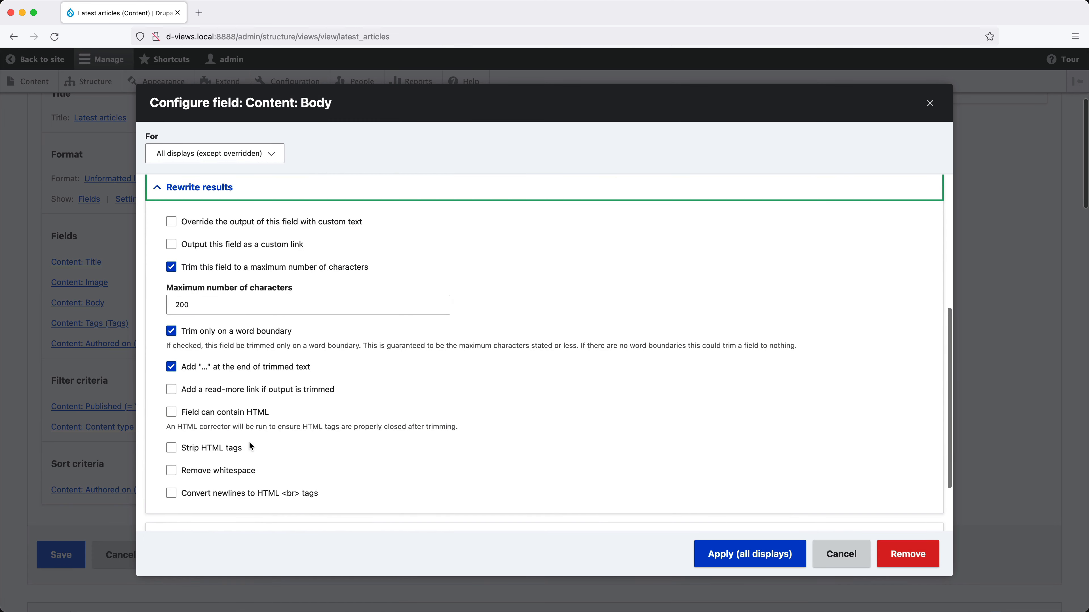
{"action": "left_click", "coordinate": [232, 446]}
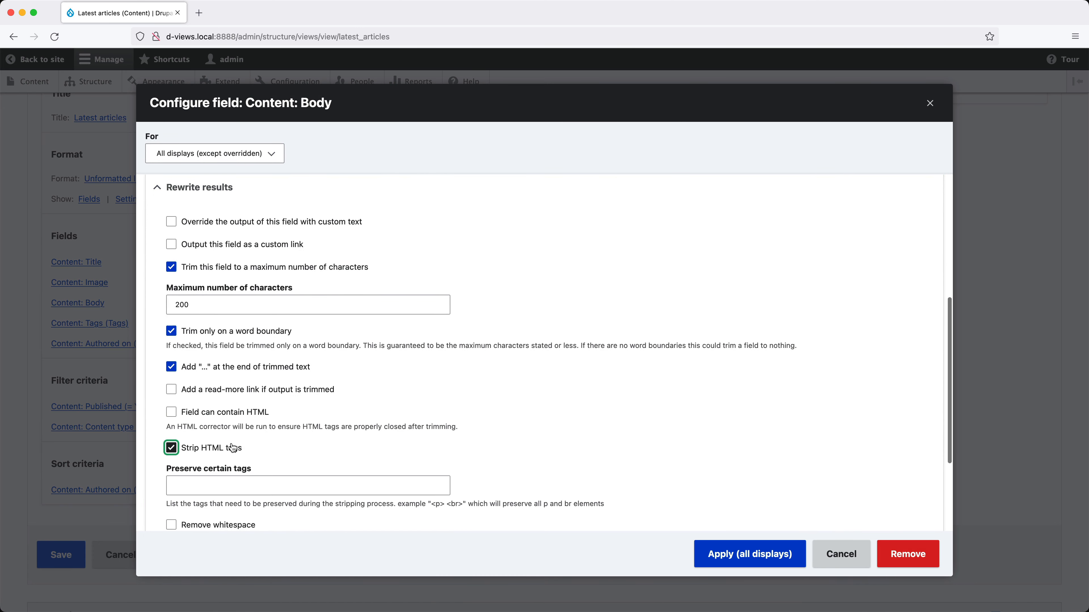
{"action": "left_click", "coordinate": [713, 555]}
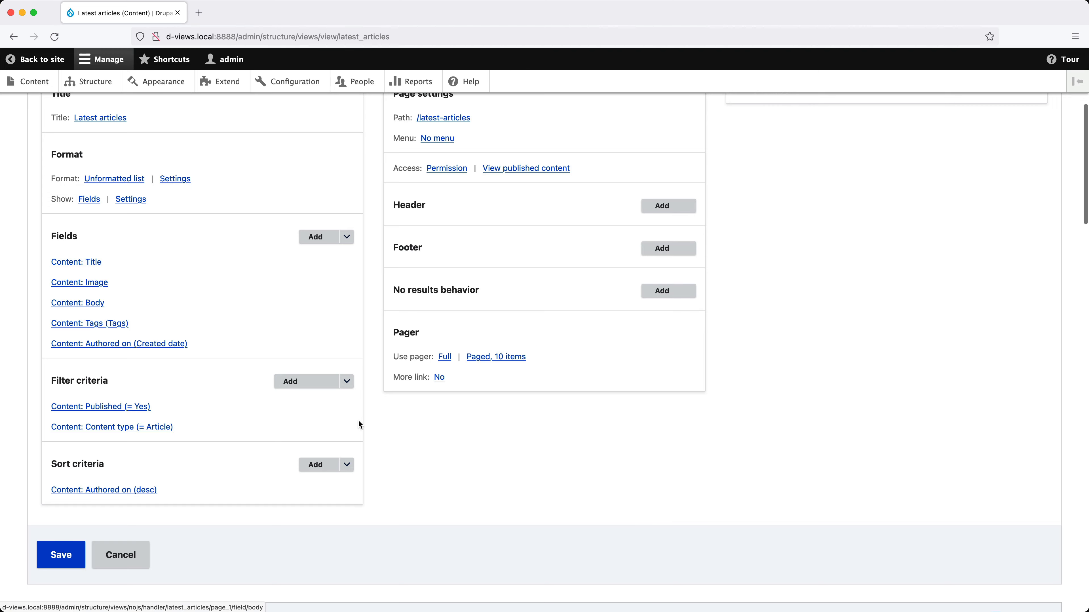
Step: Inspect the HTML markup of the first article's body text in the preview with its tags stripped
{"action": "scroll", "coordinate": [299, 416], "scroll_direction": "down", "scroll_amount": 15}
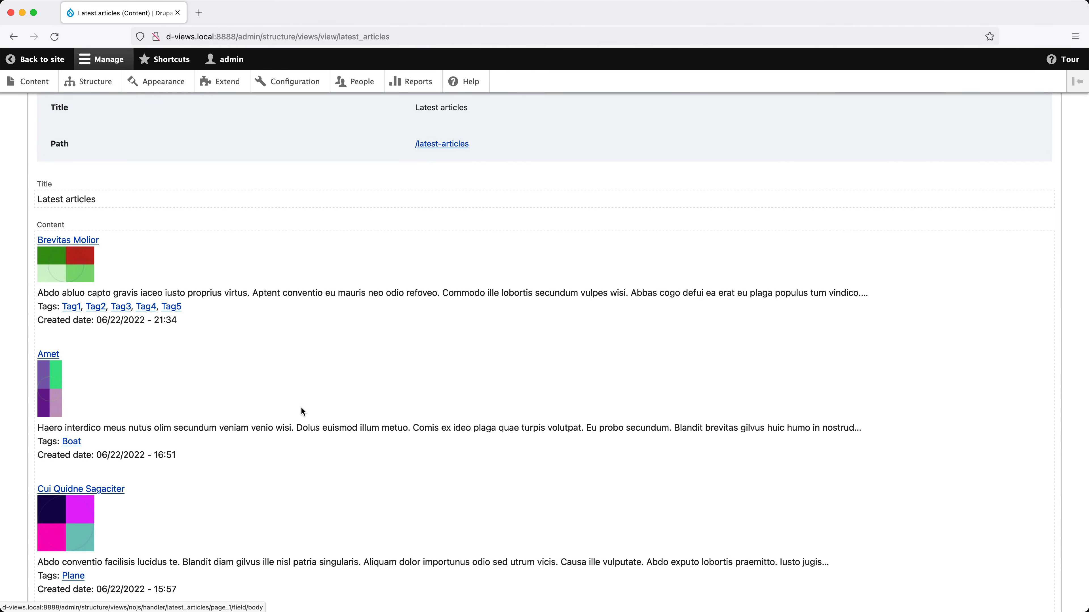
{"action": "right_click", "coordinate": [211, 293]}
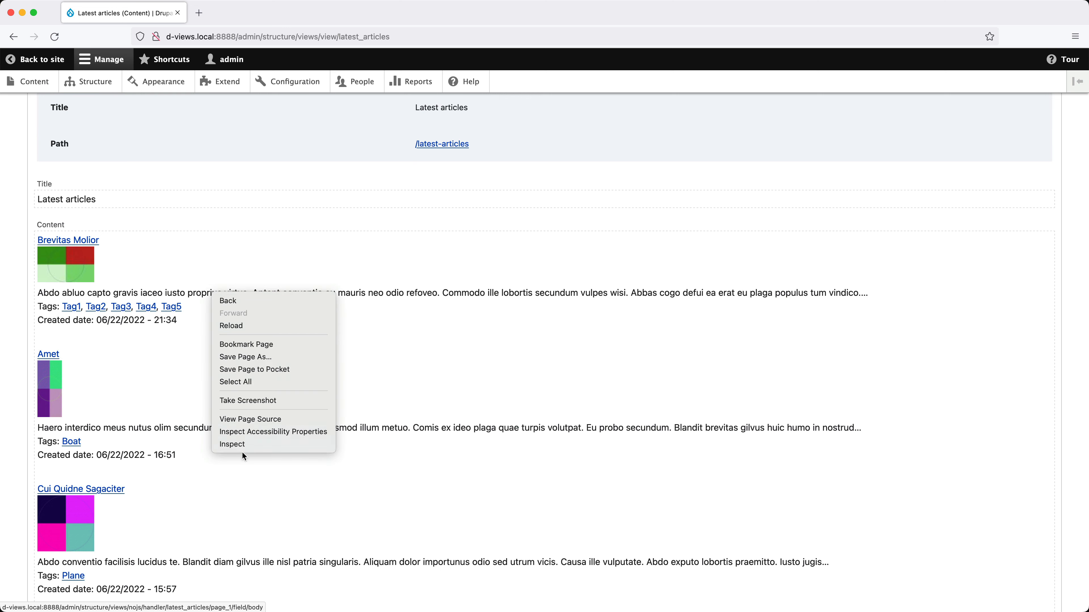
{"action": "left_click", "coordinate": [239, 442]}
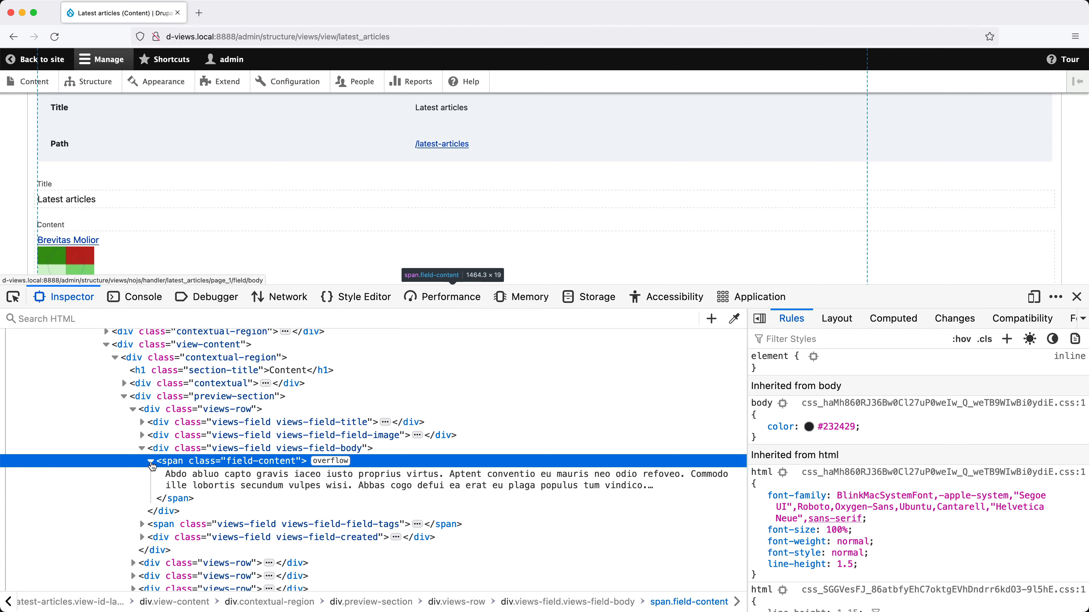
{"action": "key", "text": "alt+super+i"}
Step: Add a read-more link to the Body field's trimmed output with the label "Read more", review the replacement patterns, and apply to all displays
{"action": "scroll", "coordinate": [160, 473], "scroll_direction": "up", "scroll_amount": 12}
{"action": "left_click", "coordinate": [80, 285]}
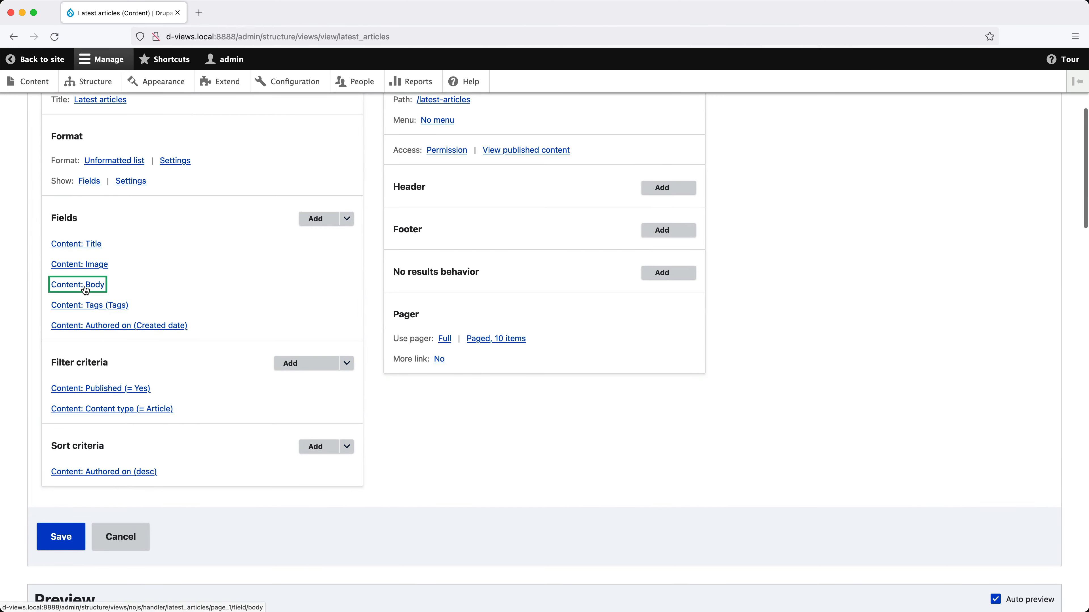
{"action": "left_click", "coordinate": [236, 414]}
{"action": "scroll", "coordinate": [287, 422], "scroll_direction": "down", "scroll_amount": 10}
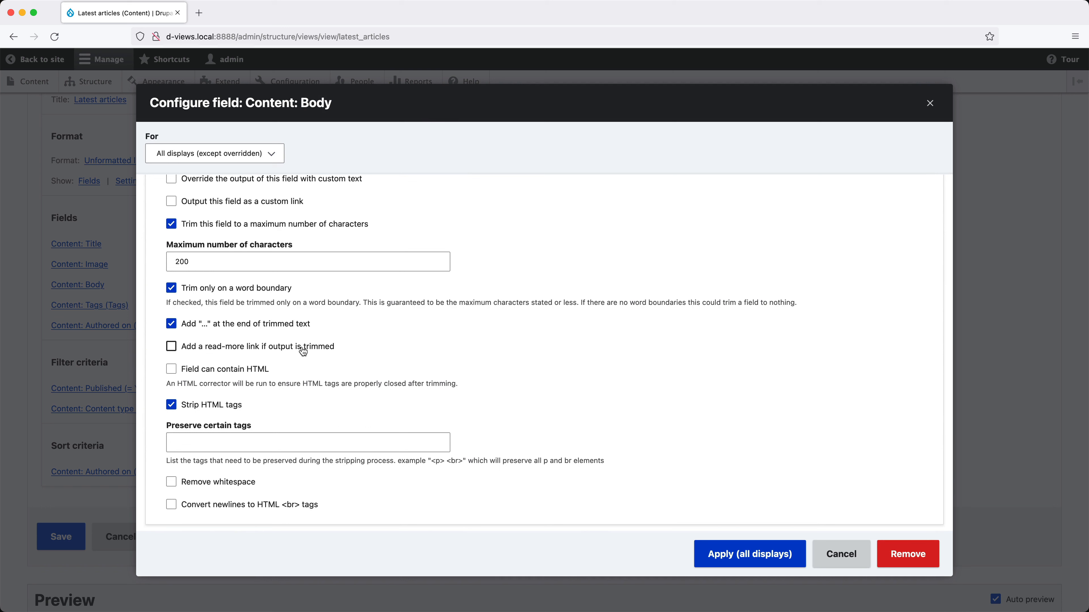
{"action": "left_click", "coordinate": [303, 348]}
{"action": "left_click", "coordinate": [264, 418]}
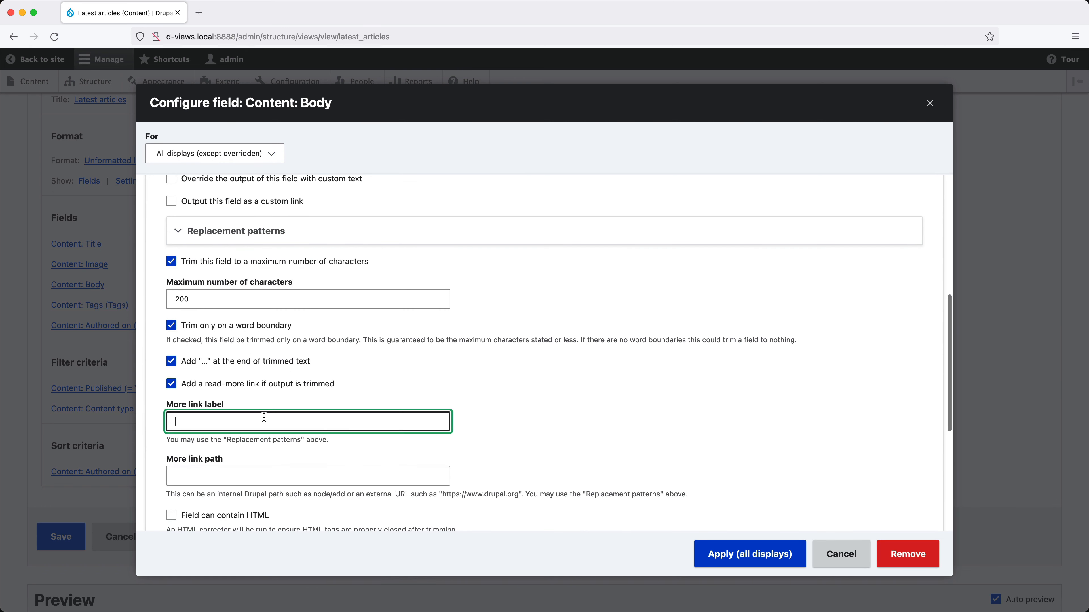
{"action": "type", "text": "Read "}
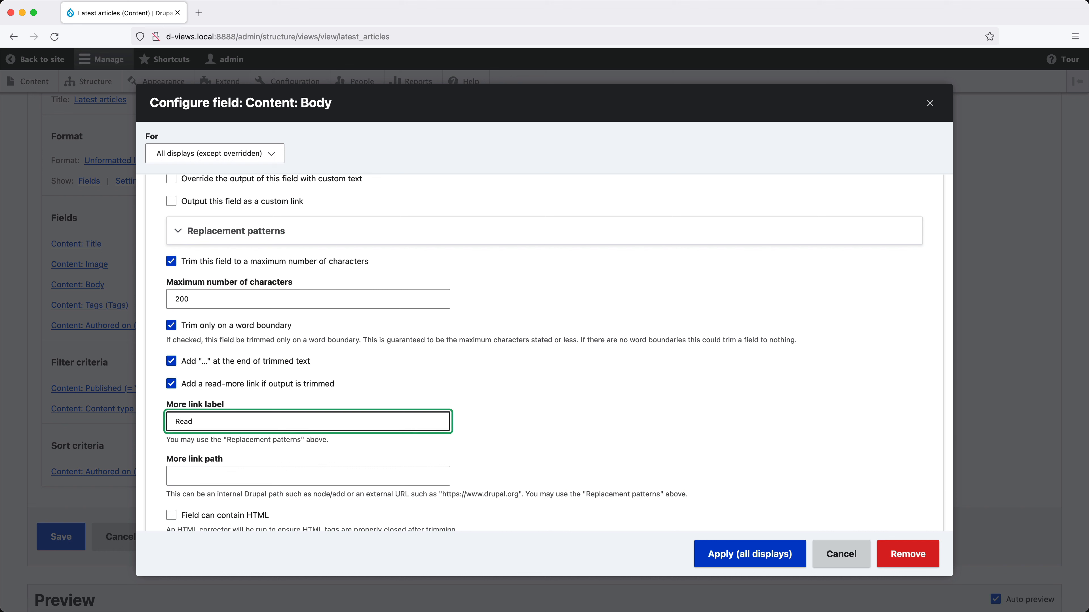
{"action": "type", "text": "more"}
{"action": "key", "text": "Tab"}
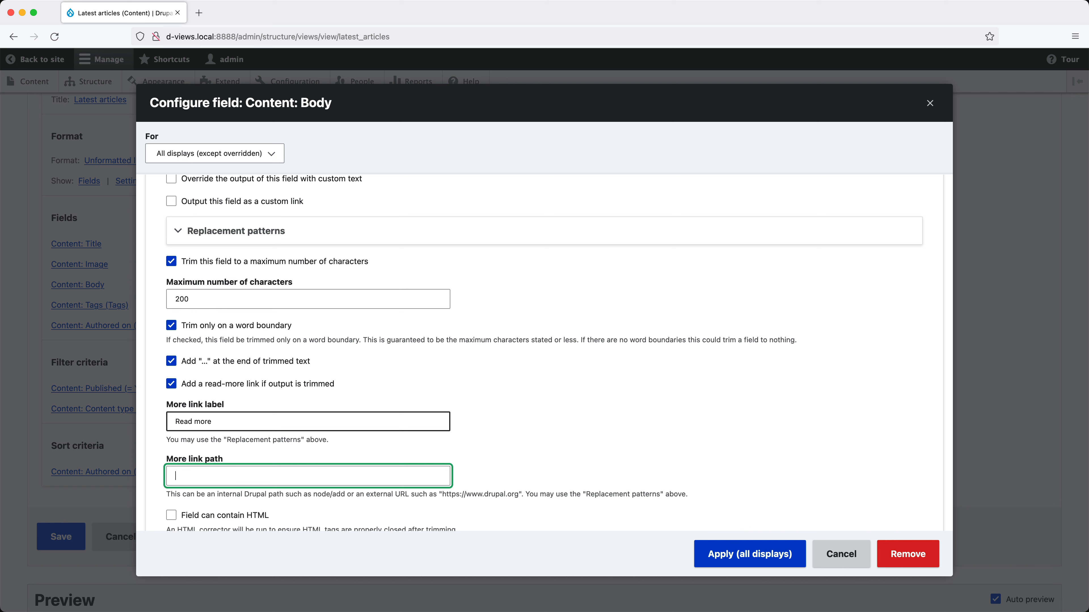
{"action": "left_click", "coordinate": [233, 234]}
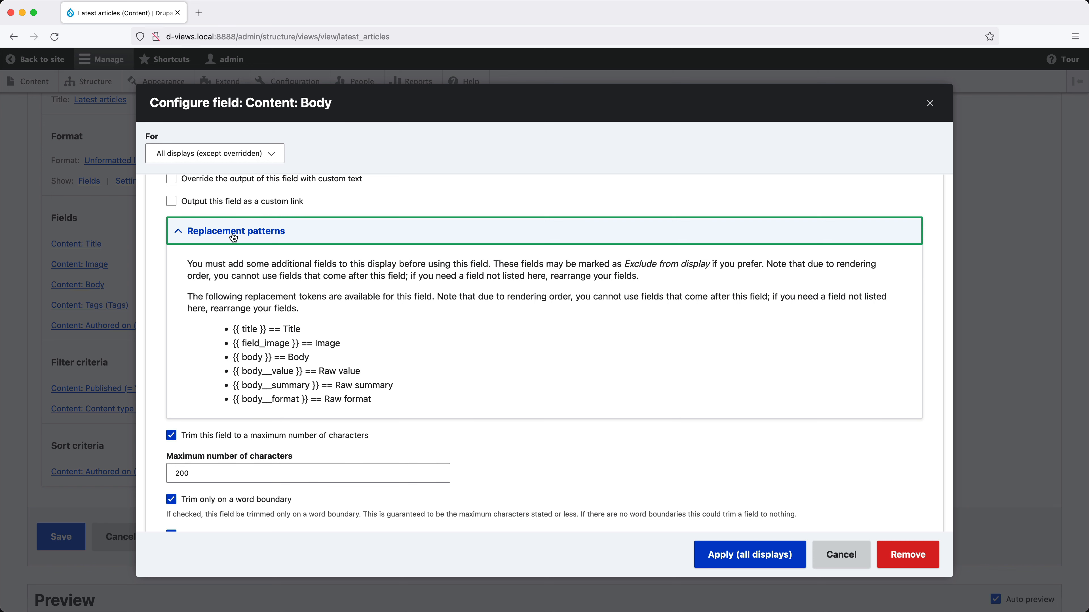
{"action": "left_click", "coordinate": [721, 556]}
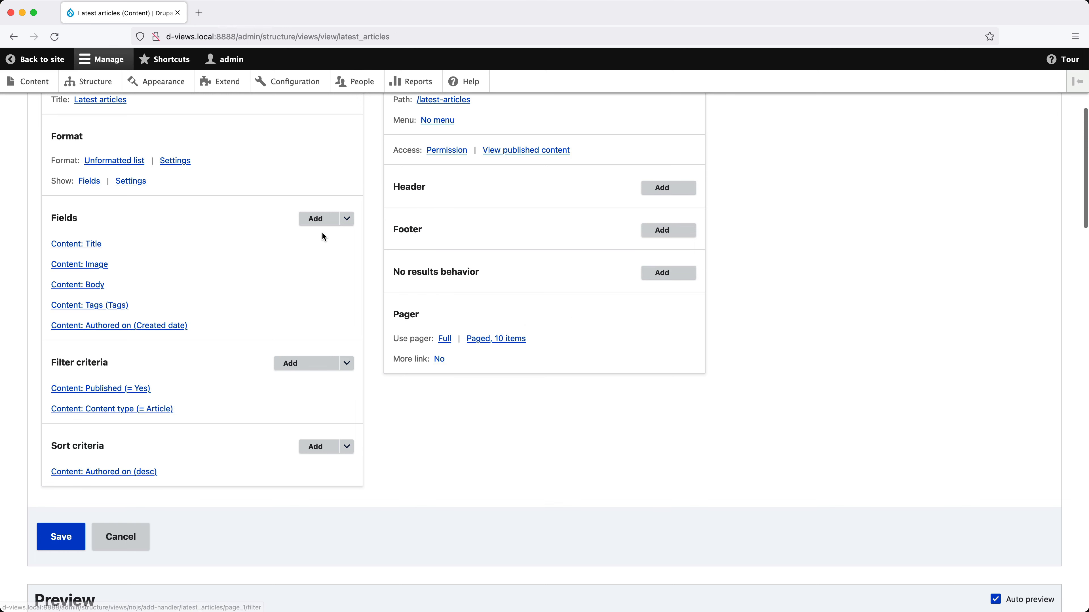
Step: Find the Link to Content field in the Content category and add it to the view for all displays
{"action": "left_click", "coordinate": [320, 218]}
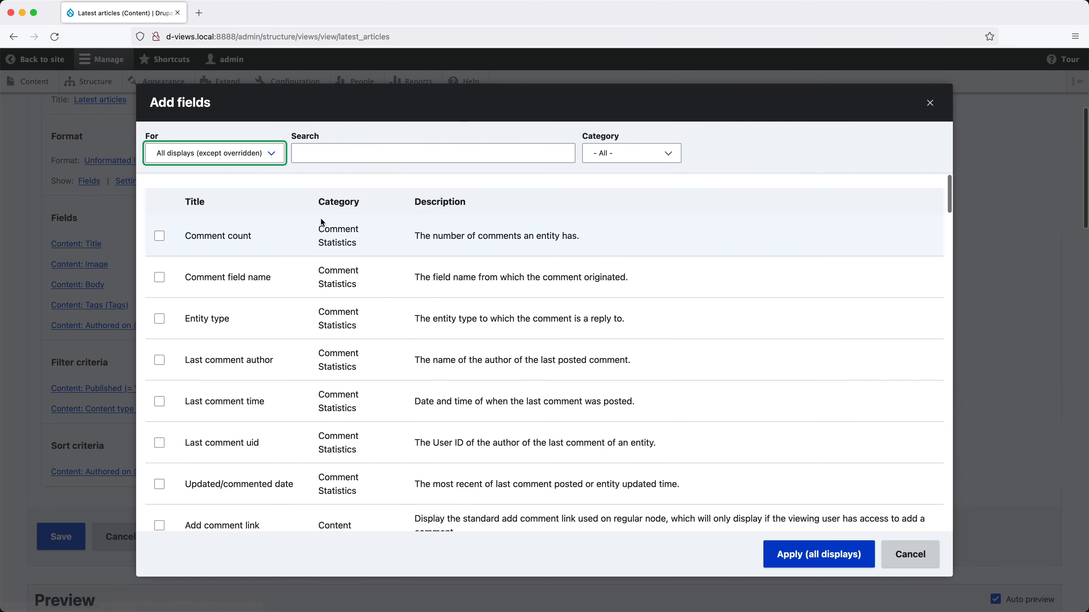
{"action": "left_click", "coordinate": [308, 153]}
{"action": "type", "text": "link"}
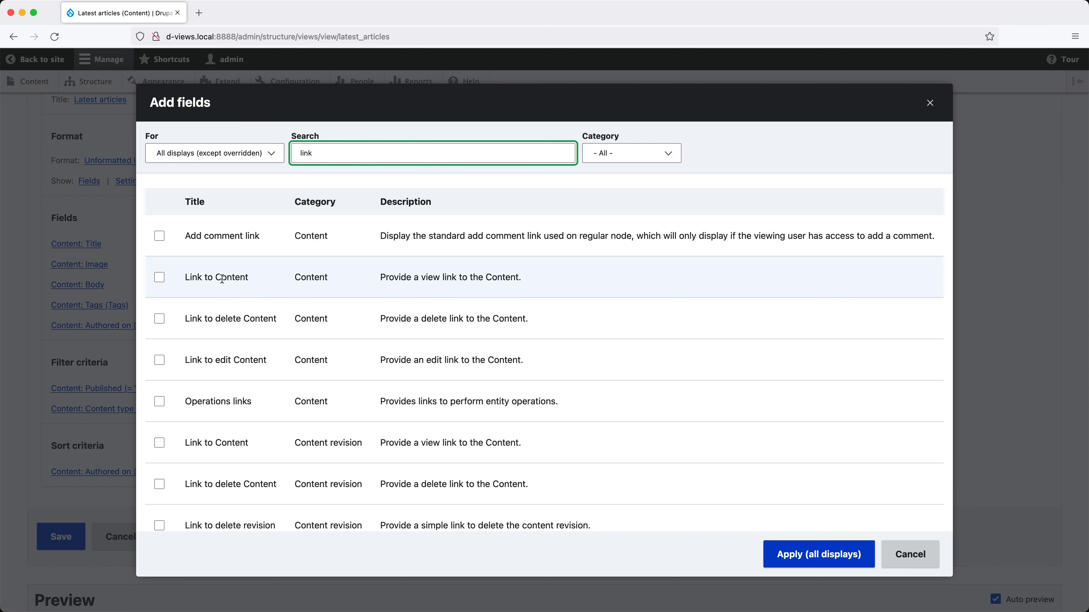
{"action": "left_click", "coordinate": [159, 277]}
{"action": "left_click", "coordinate": [793, 555]}
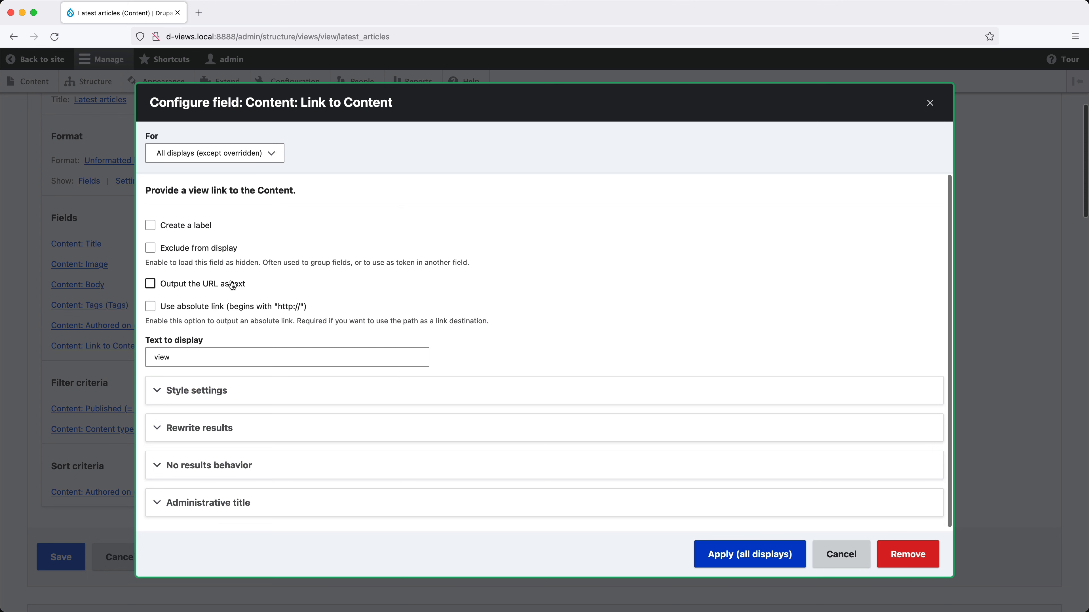
Step: Output the Link to Content field's URL as text for all displays and check the article listing in the preview
{"action": "left_click", "coordinate": [232, 286]}
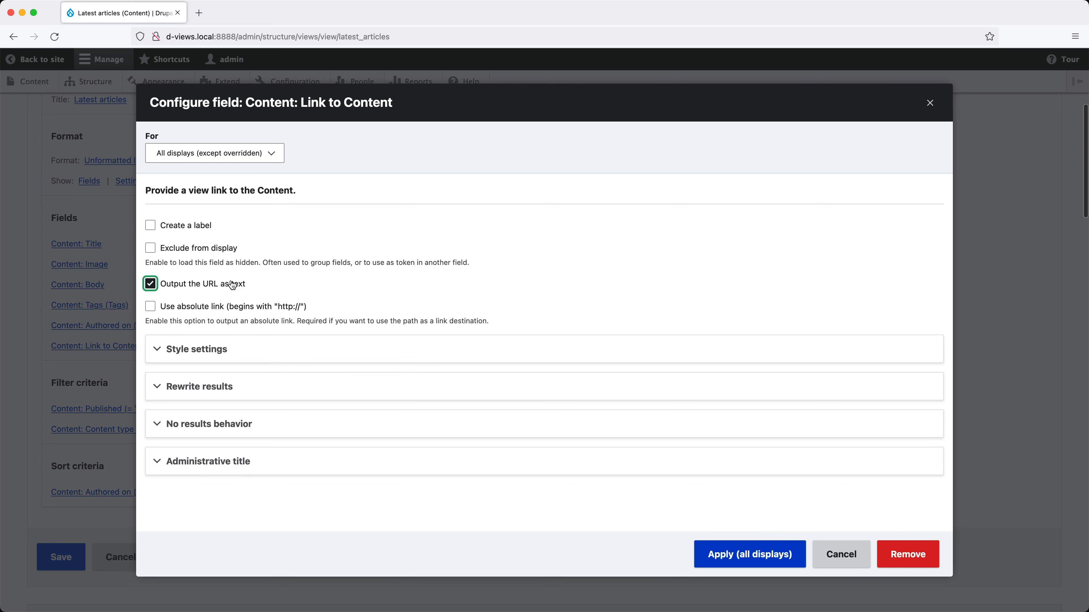
{"action": "left_click", "coordinate": [721, 560]}
{"action": "scroll", "coordinate": [400, 420], "scroll_direction": "down", "scroll_amount": 10}
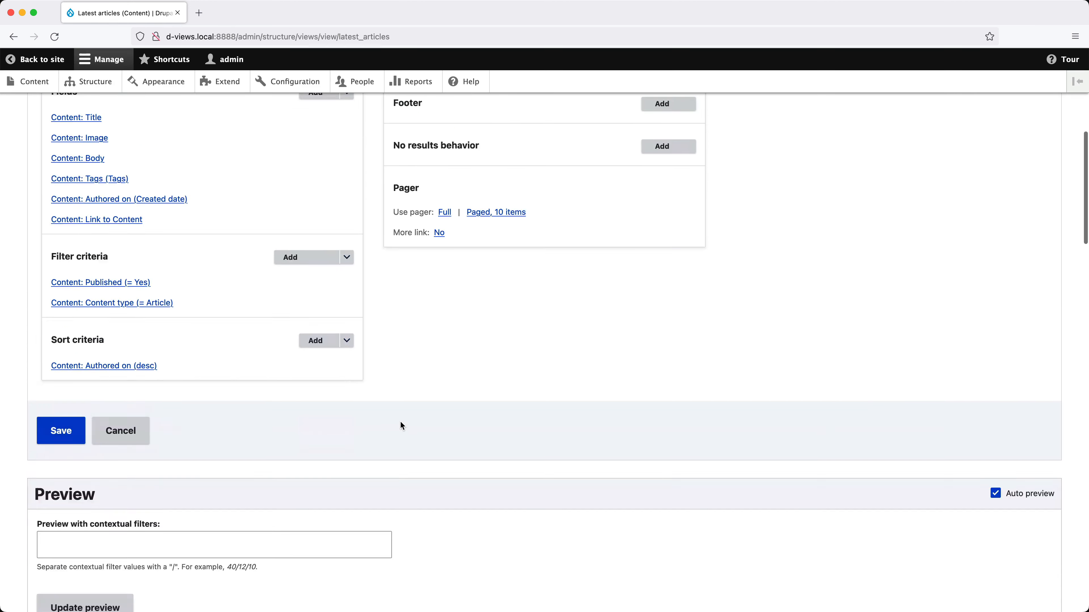
{"action": "scroll", "coordinate": [400, 420], "scroll_direction": "down", "scroll_amount": 5}
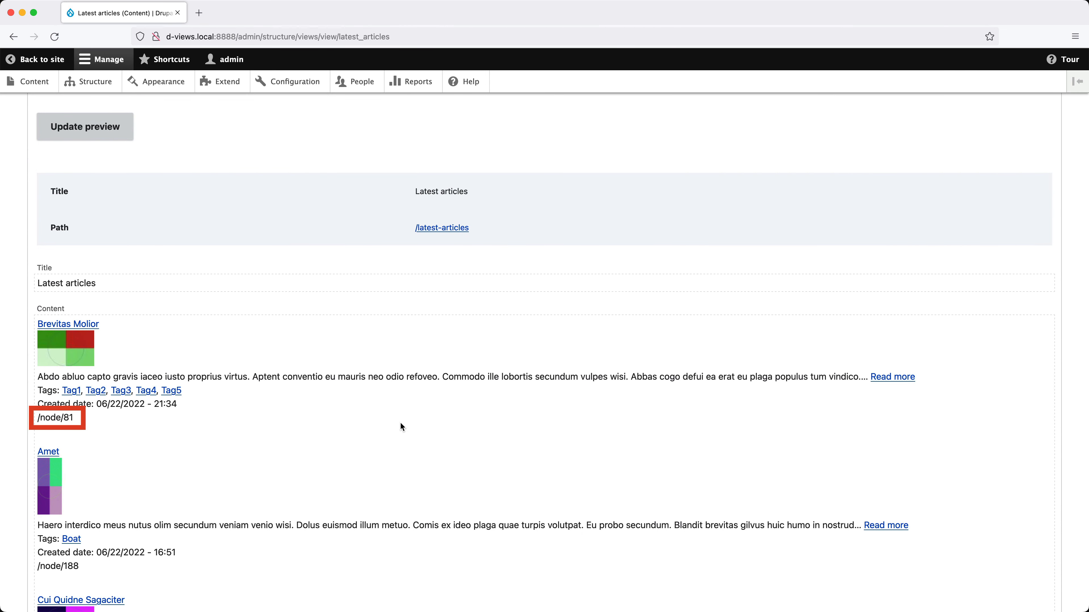
Step: Examine the replacement patterns available in the Body field's rewrite settings for a Link to Content token
{"action": "scroll", "coordinate": [400, 422], "scroll_direction": "up", "scroll_amount": 15}
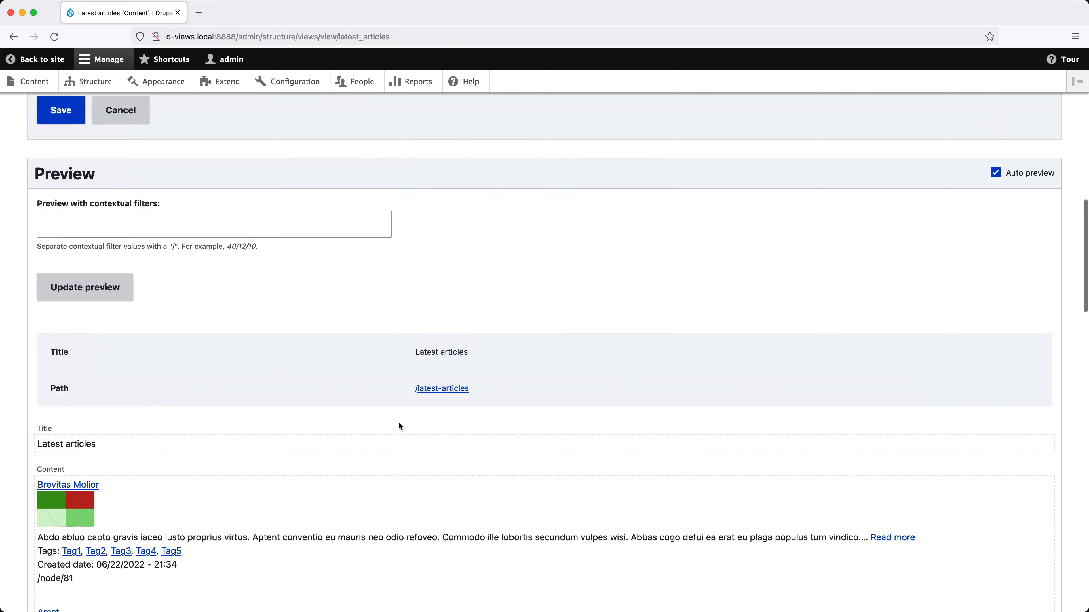
{"action": "left_click", "coordinate": [98, 240]}
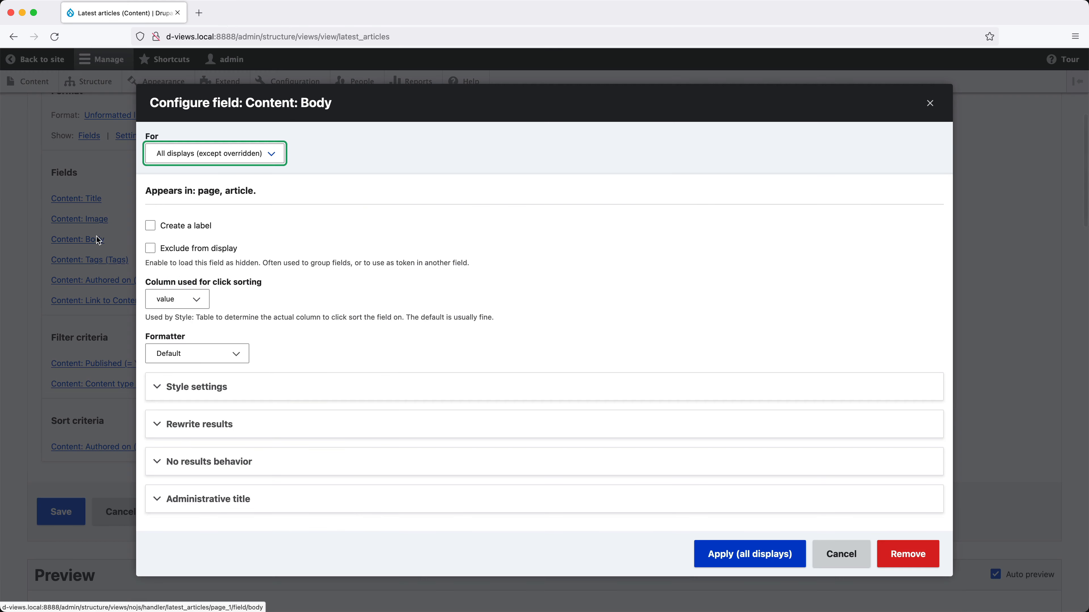
{"action": "left_click", "coordinate": [251, 424]}
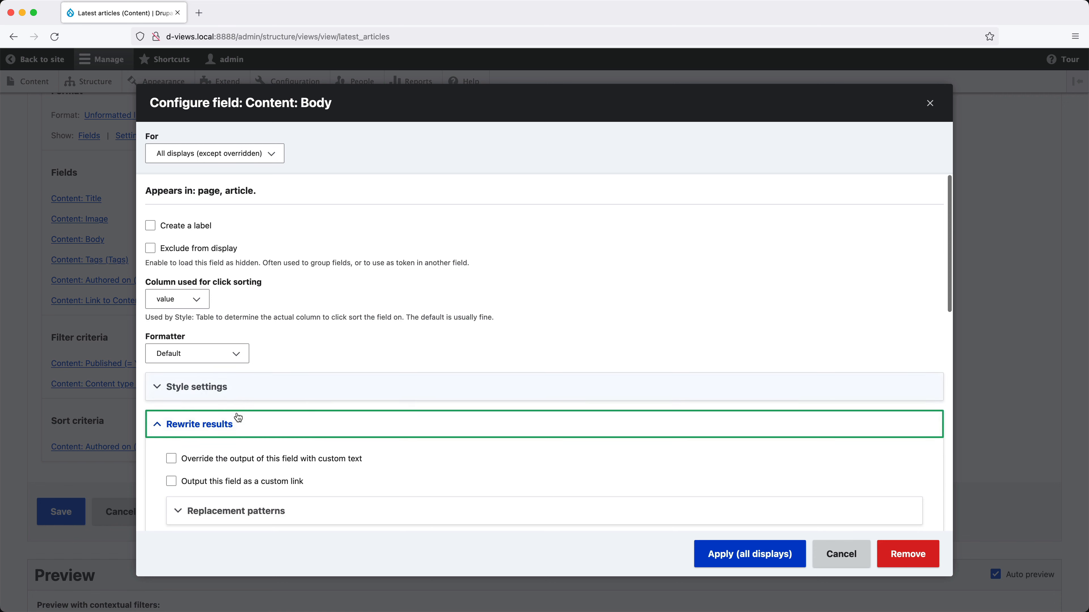
{"action": "left_click", "coordinate": [251, 510]}
{"action": "scroll", "coordinate": [252, 504], "scroll_direction": "down", "scroll_amount": 5}
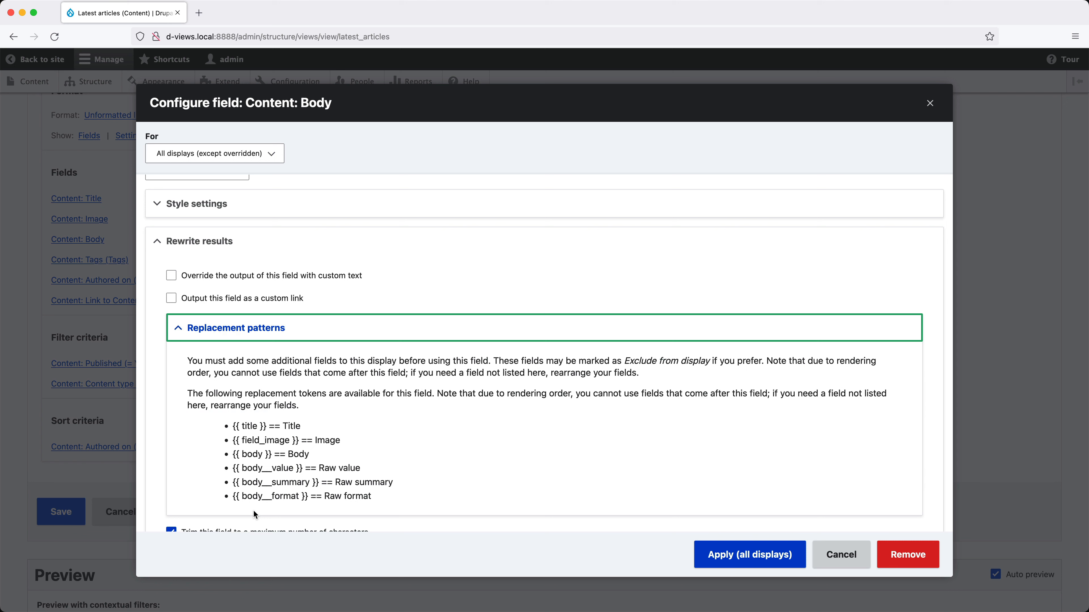
{"action": "left_click", "coordinate": [742, 556]}
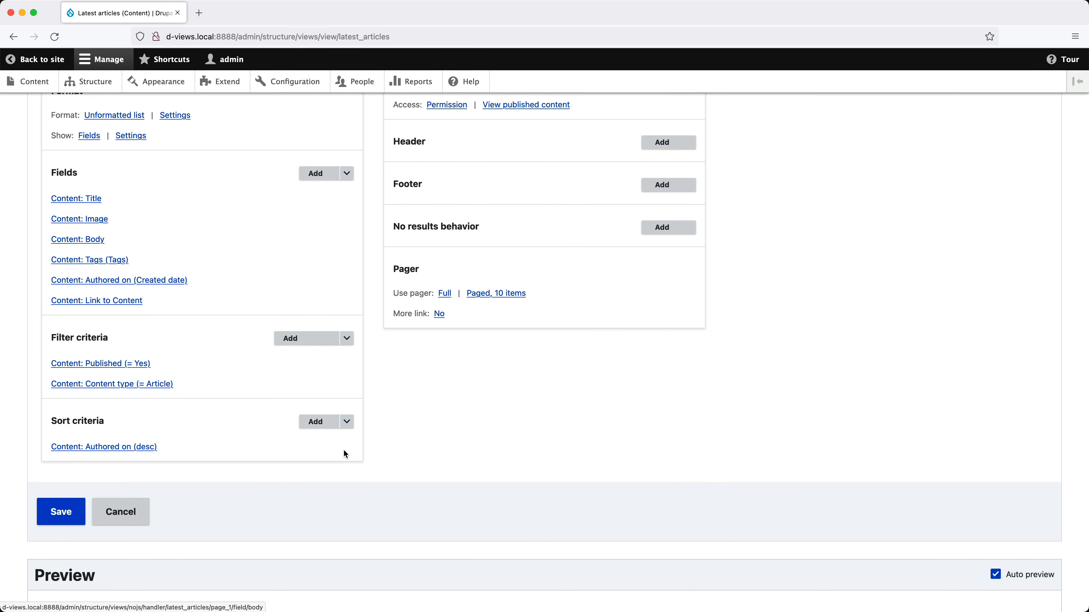
Step: Rearrange the fields so Link to Content sits directly above Body for all displays, and check the order in the preview
{"action": "left_click", "coordinate": [346, 173]}
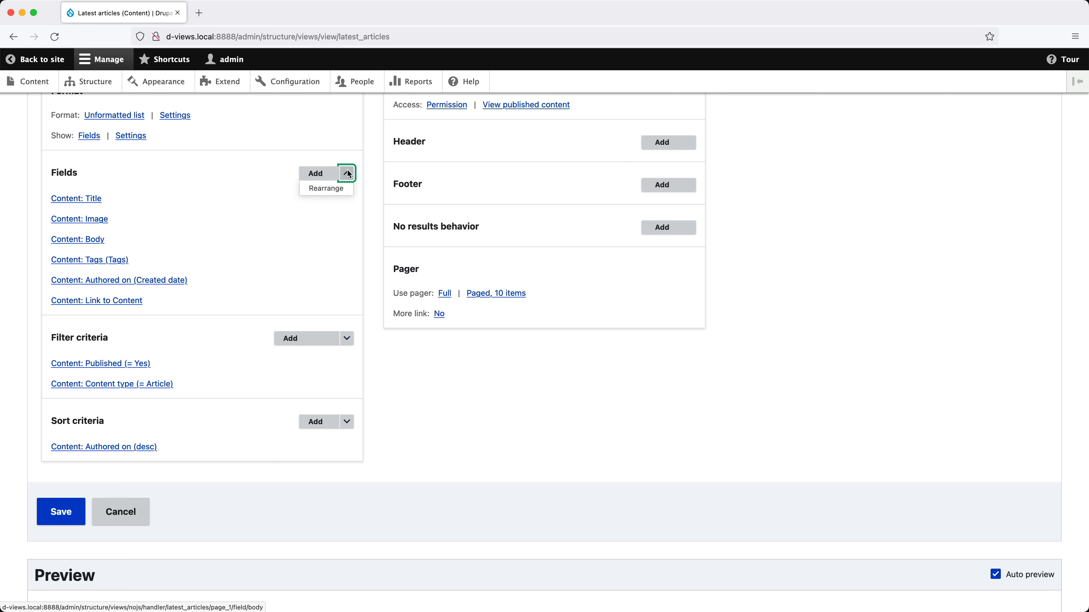
{"action": "left_click", "coordinate": [339, 190]}
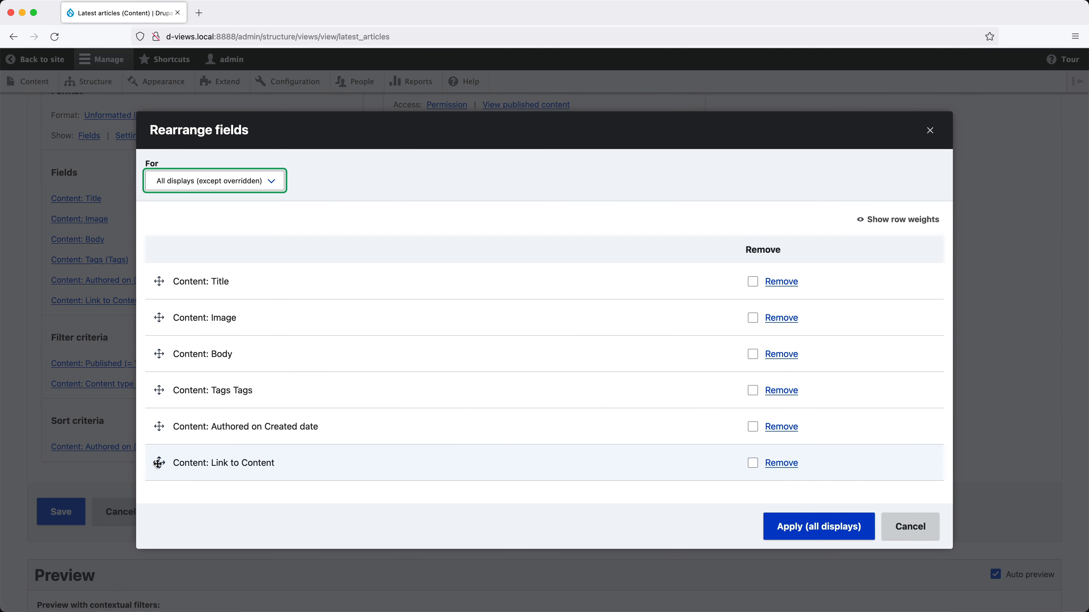
{"action": "left_click_drag", "start_coordinate": [159, 463], "coordinate": [158, 354]}
{"action": "left_click", "coordinate": [796, 536]}
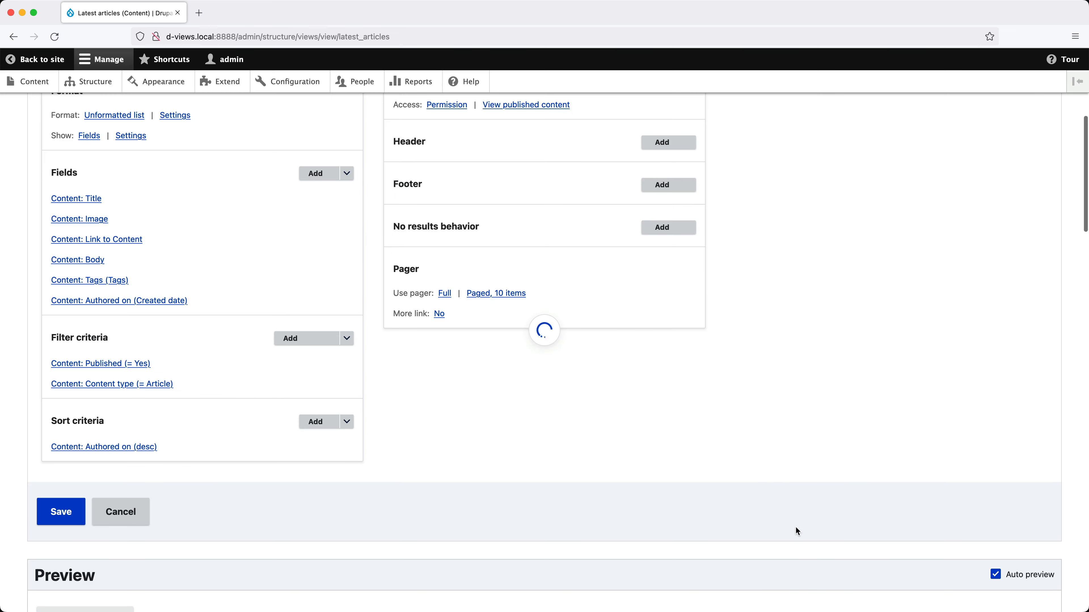
{"action": "scroll", "coordinate": [398, 434], "scroll_direction": "down", "scroll_amount": 10}
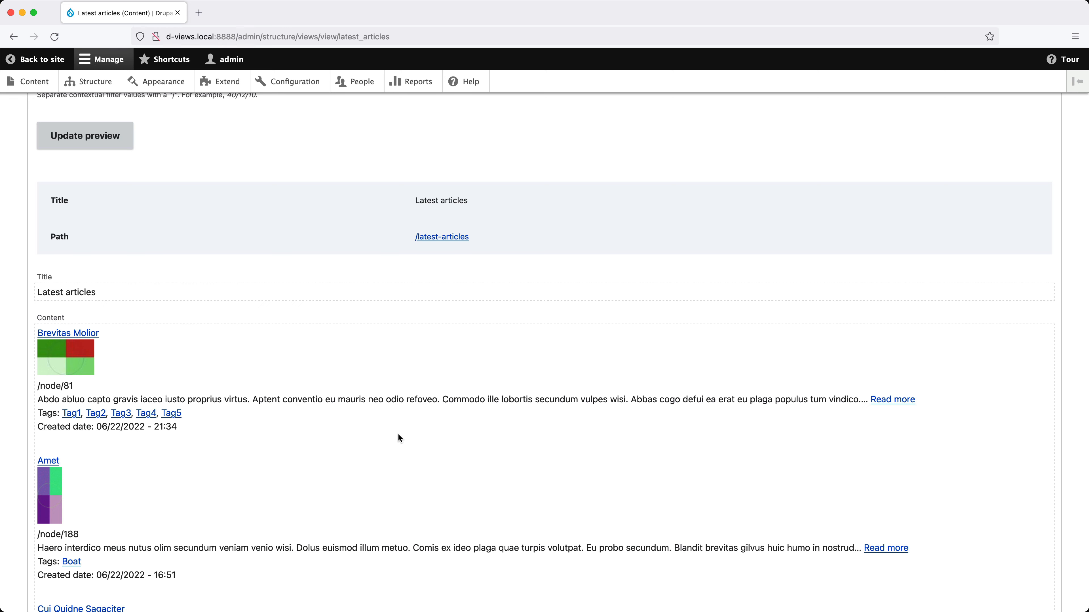
Step: Exclude the Link to Content field from display on all displays and check the article listing in the preview
{"action": "scroll", "coordinate": [397, 438], "scroll_direction": "up", "scroll_amount": 10}
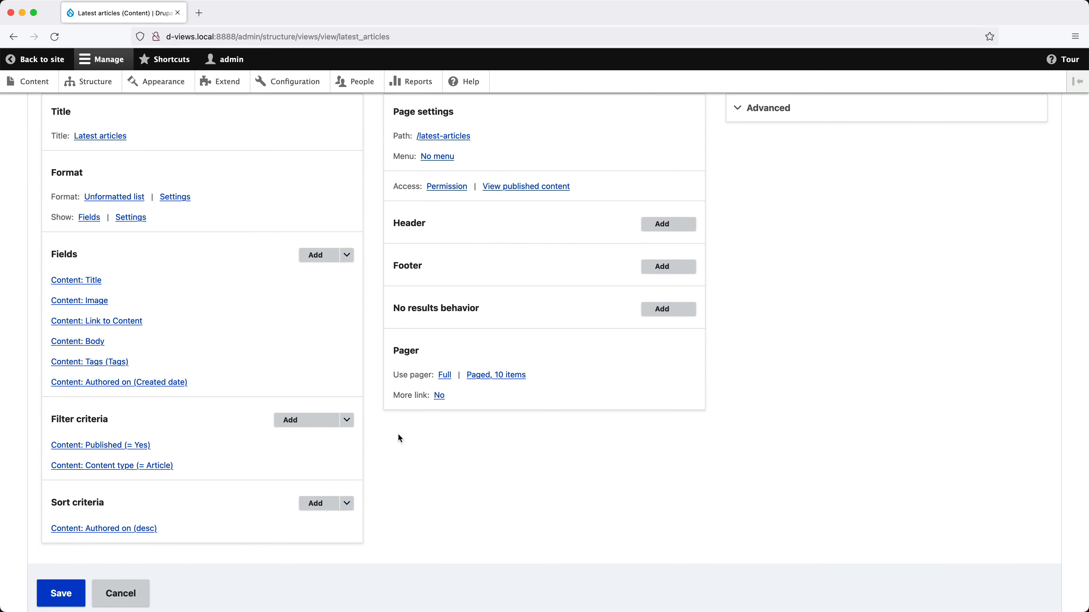
{"action": "left_click", "coordinate": [136, 321]}
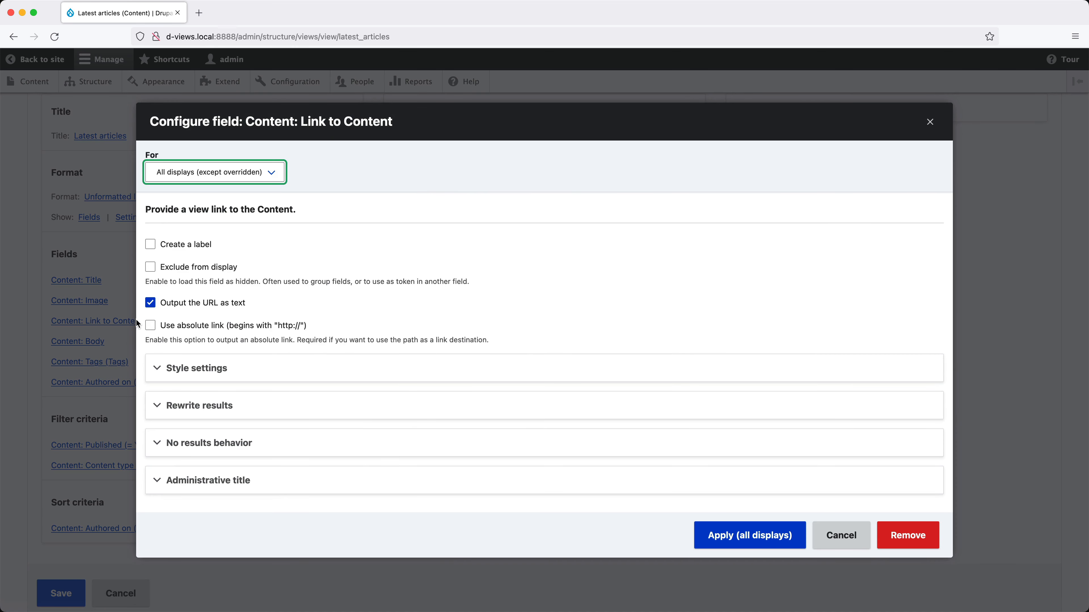
{"action": "left_click", "coordinate": [175, 271]}
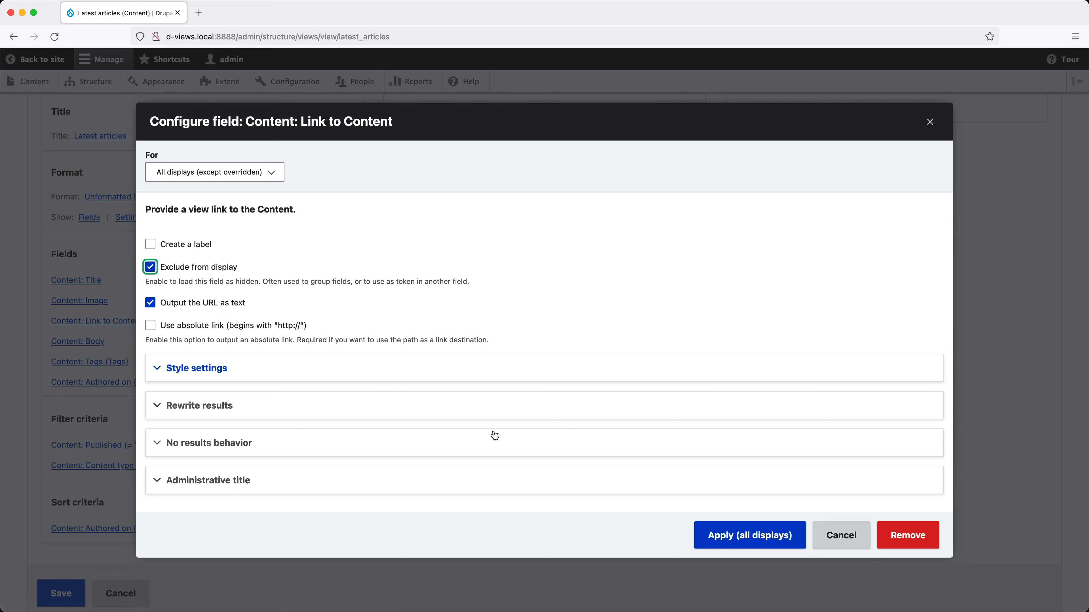
{"action": "left_click", "coordinate": [757, 540]}
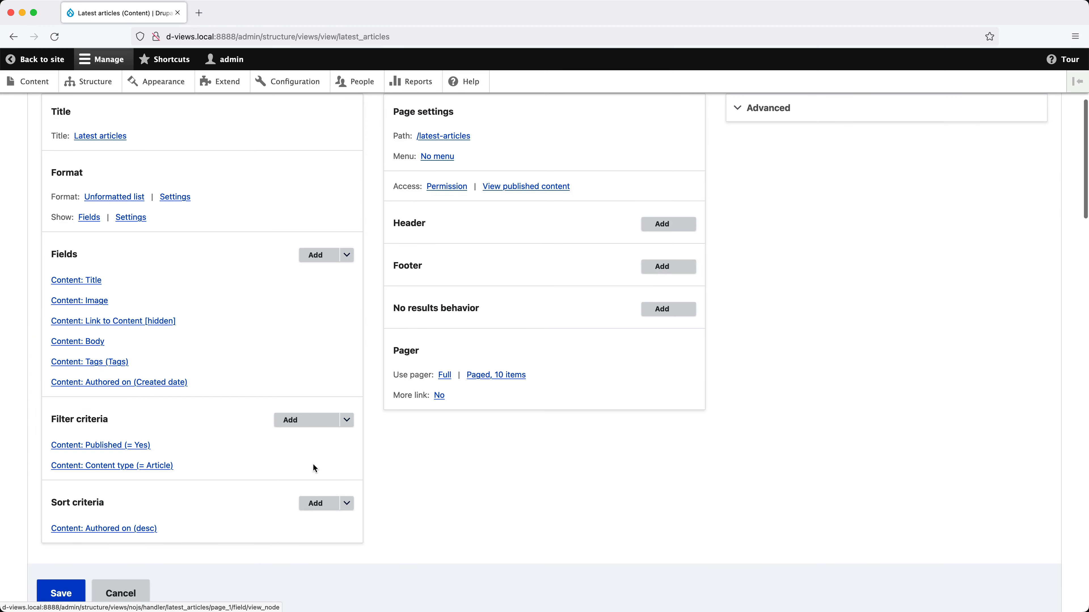
{"action": "scroll", "coordinate": [312, 463], "scroll_direction": "down", "scroll_amount": 15}
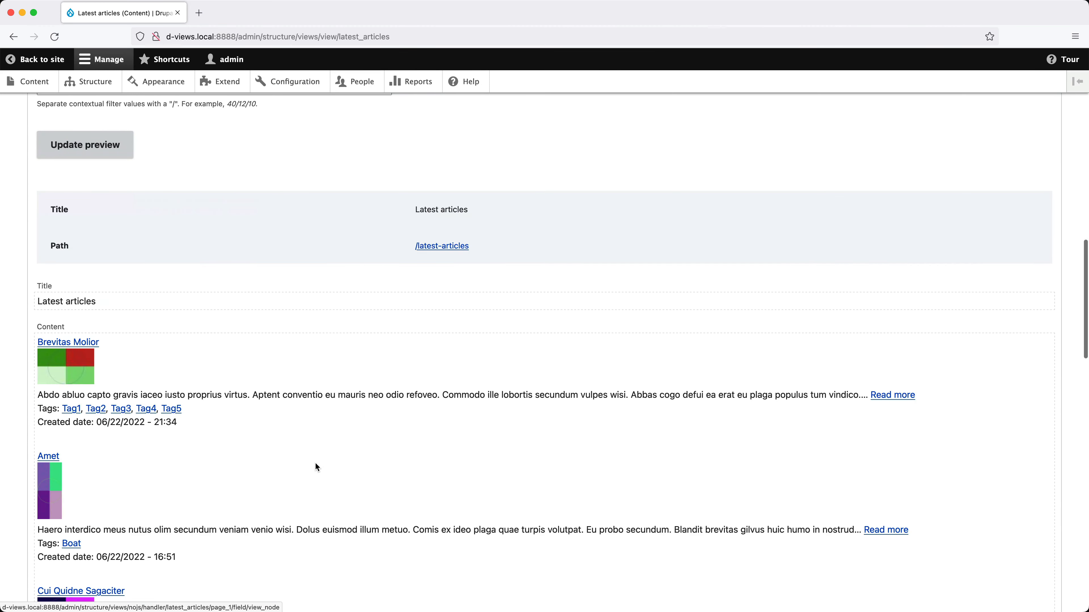
Step: Copy the {{ view_node }} token from the replacement patterns in the Body field's rewrite settings
{"action": "scroll", "coordinate": [315, 468], "scroll_direction": "up", "scroll_amount": 13}
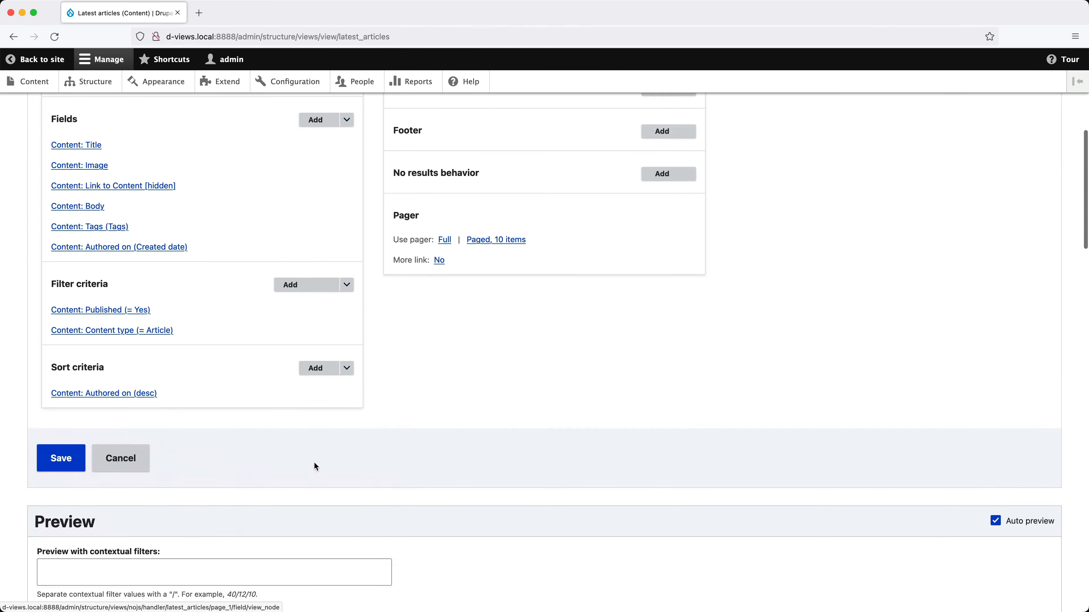
{"action": "left_click", "coordinate": [94, 261]}
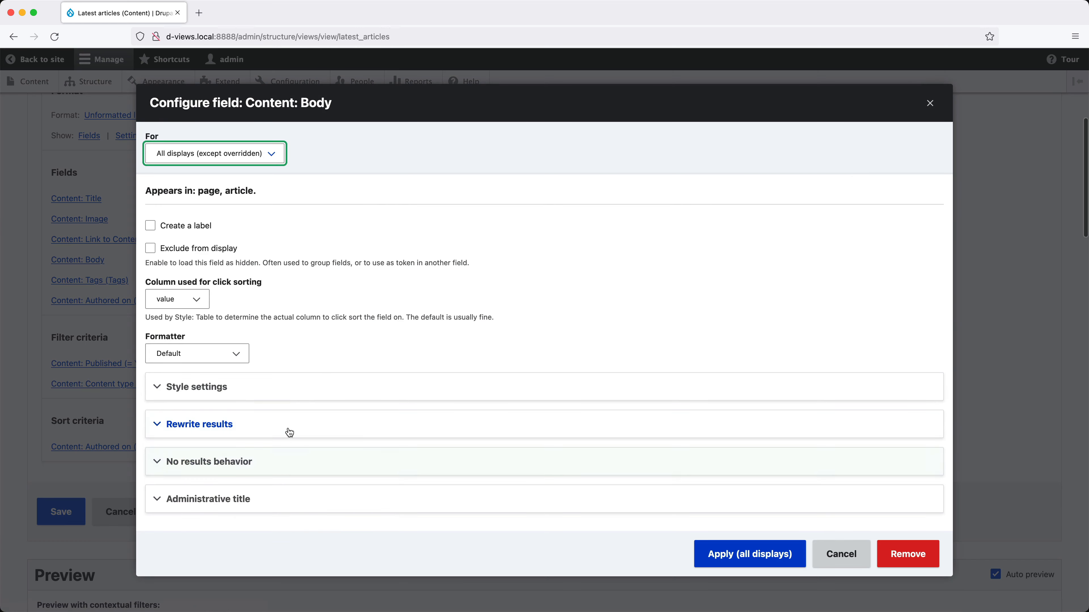
{"action": "left_click", "coordinate": [284, 433]}
{"action": "scroll", "coordinate": [342, 433], "scroll_direction": "down", "scroll_amount": 5}
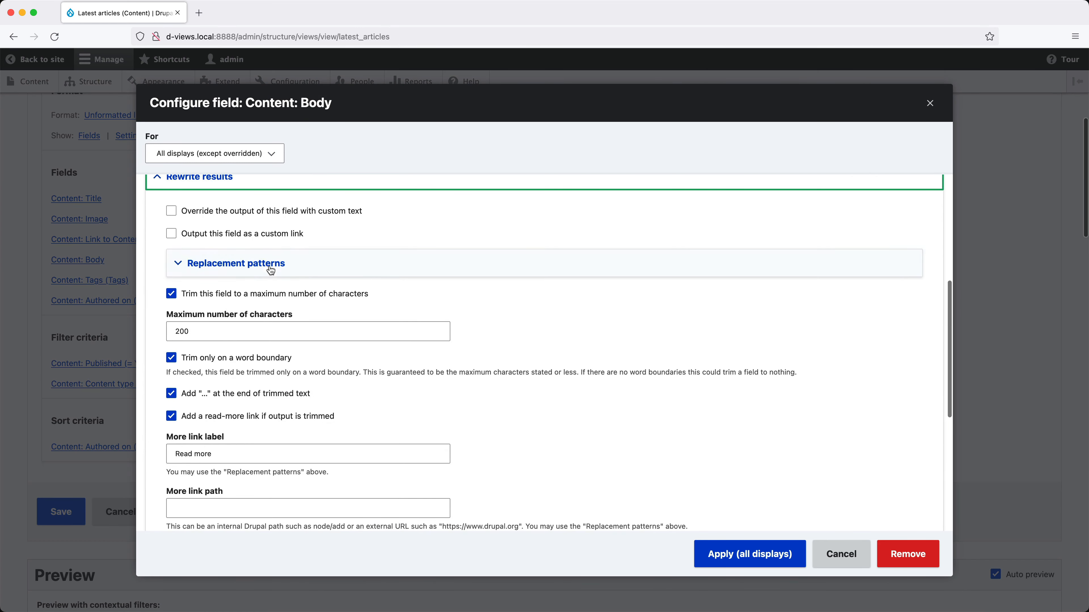
{"action": "left_click", "coordinate": [268, 265]}
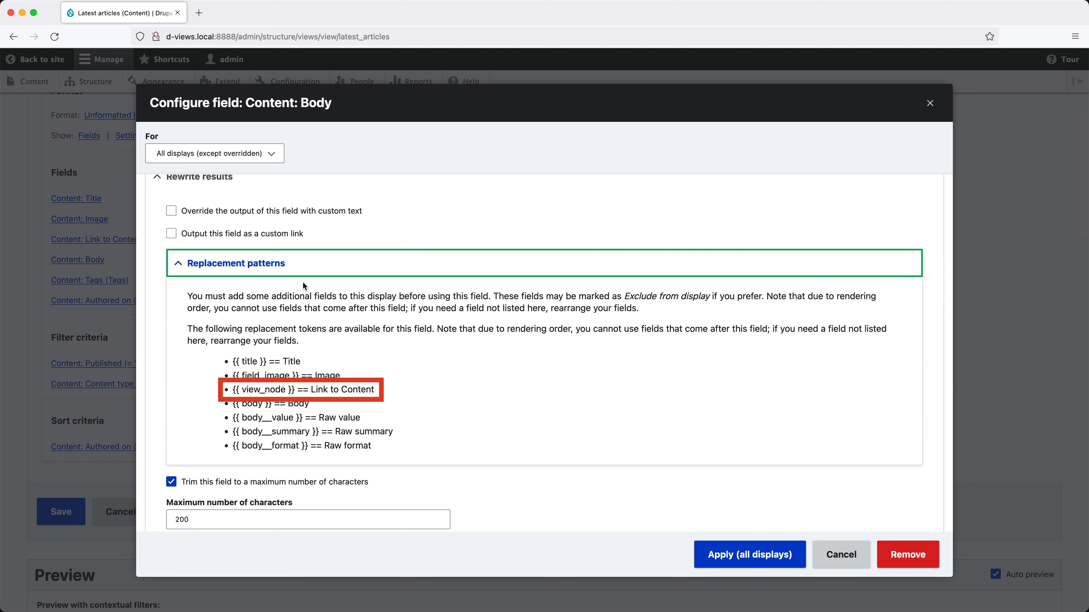
{"action": "left_click_drag", "start_coordinate": [295, 389], "coordinate": [231, 393]}
{"action": "right_click", "coordinate": [243, 391]}
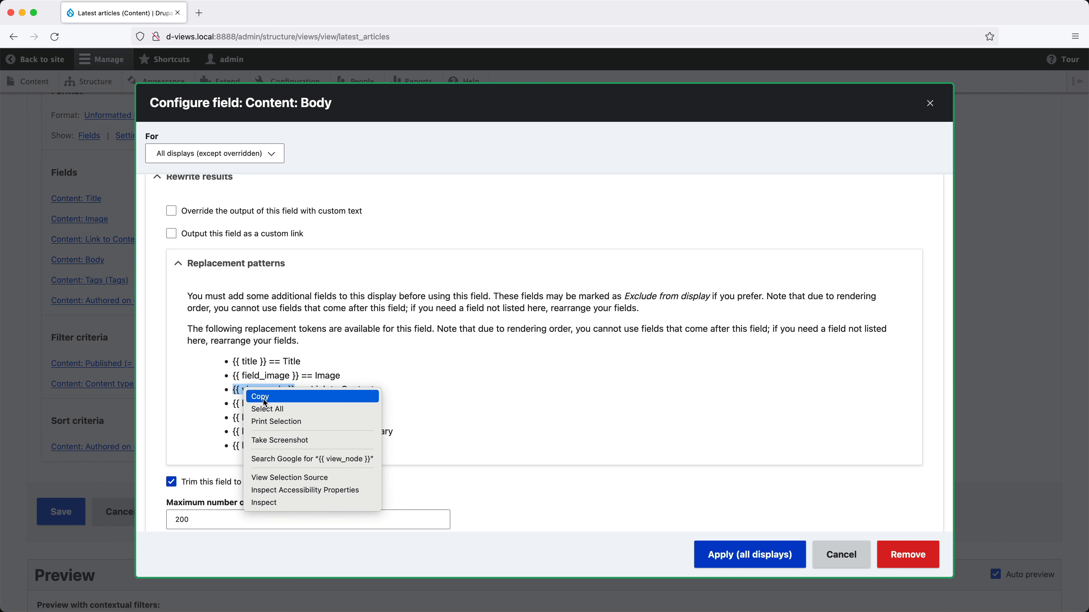
{"action": "left_click", "coordinate": [263, 395]}
Step: Set the Body field's More link path to {{ view_node }} and apply it to all displays
{"action": "left_click", "coordinate": [215, 407]}
{"action": "scroll", "coordinate": [214, 406], "scroll_direction": "down", "scroll_amount": 7}
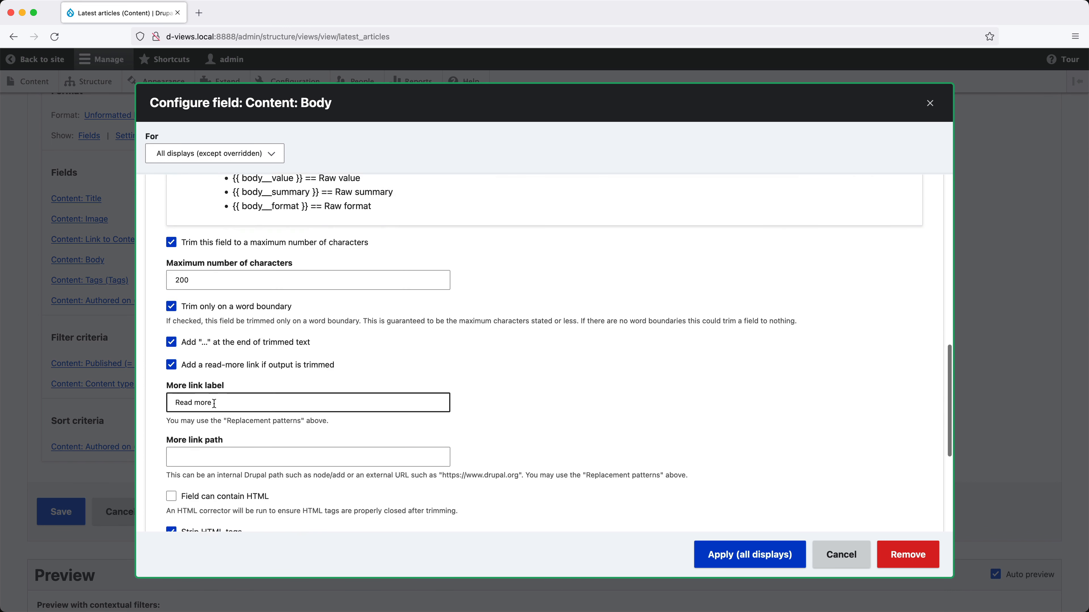
{"action": "left_click", "coordinate": [215, 406]}
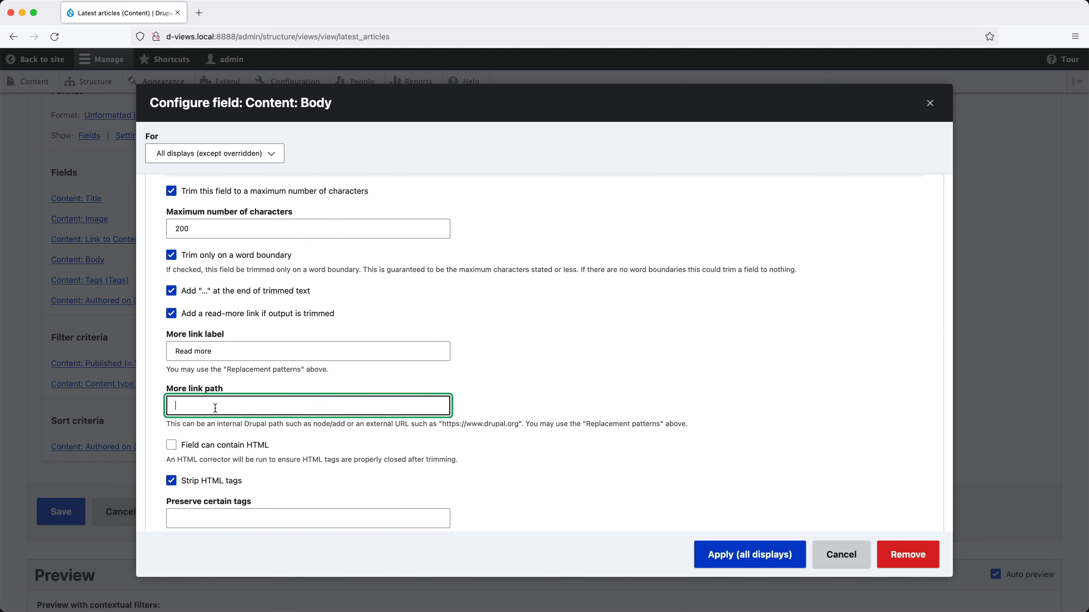
{"action": "key", "text": "super+v"}
{"action": "left_click", "coordinate": [707, 562]}
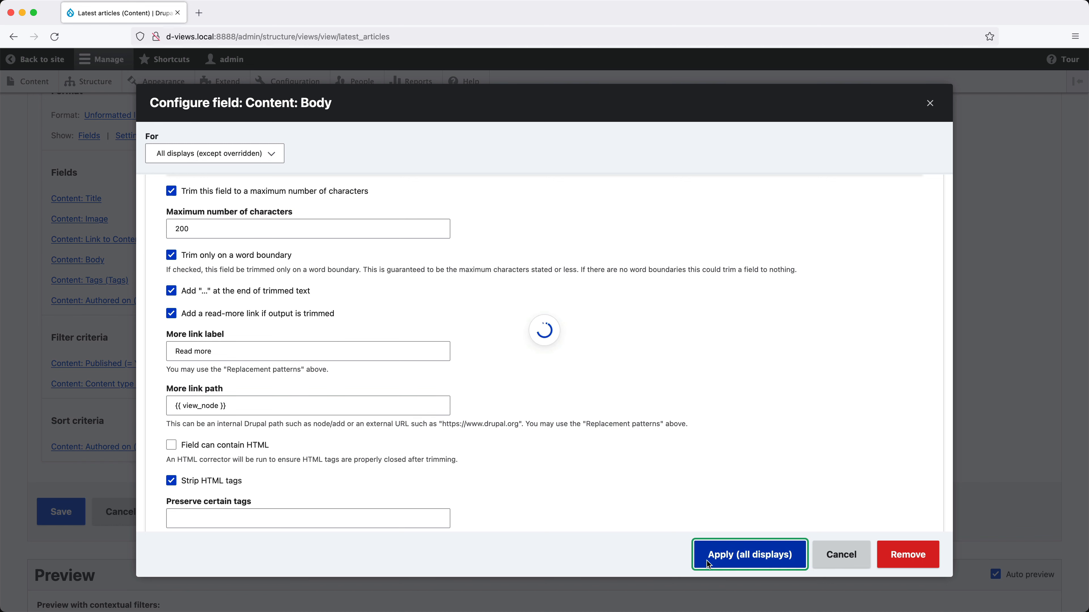
Step: Test the Read more link of the Brevitas Molior article from the preview in a separate tab, and close that tab
{"action": "scroll", "coordinate": [352, 464], "scroll_direction": "down", "scroll_amount": 12}
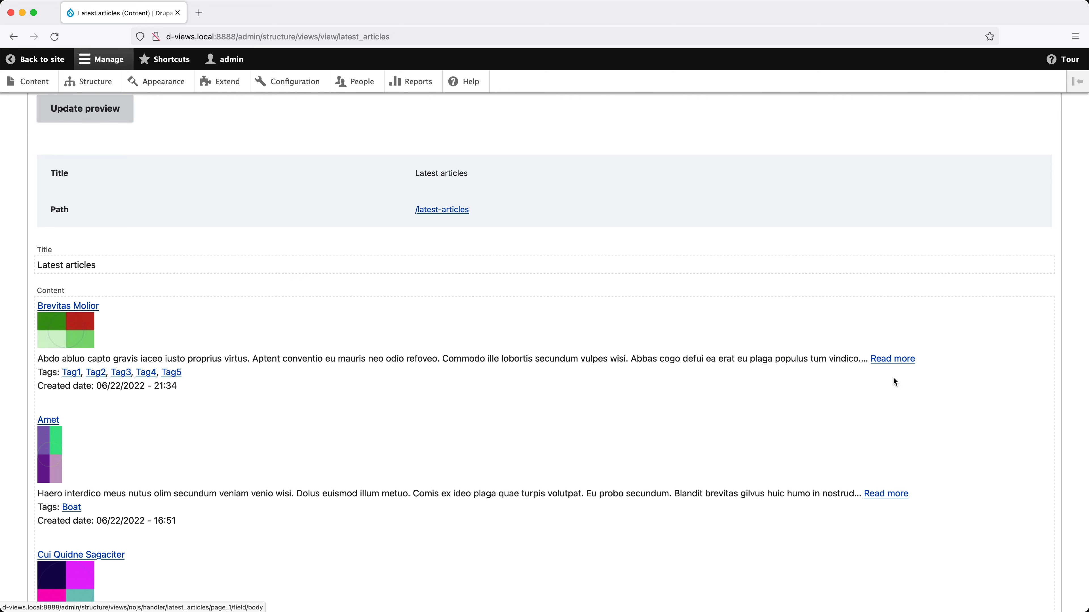
{"action": "left_click", "coordinate": [890, 359], "text": "super"}
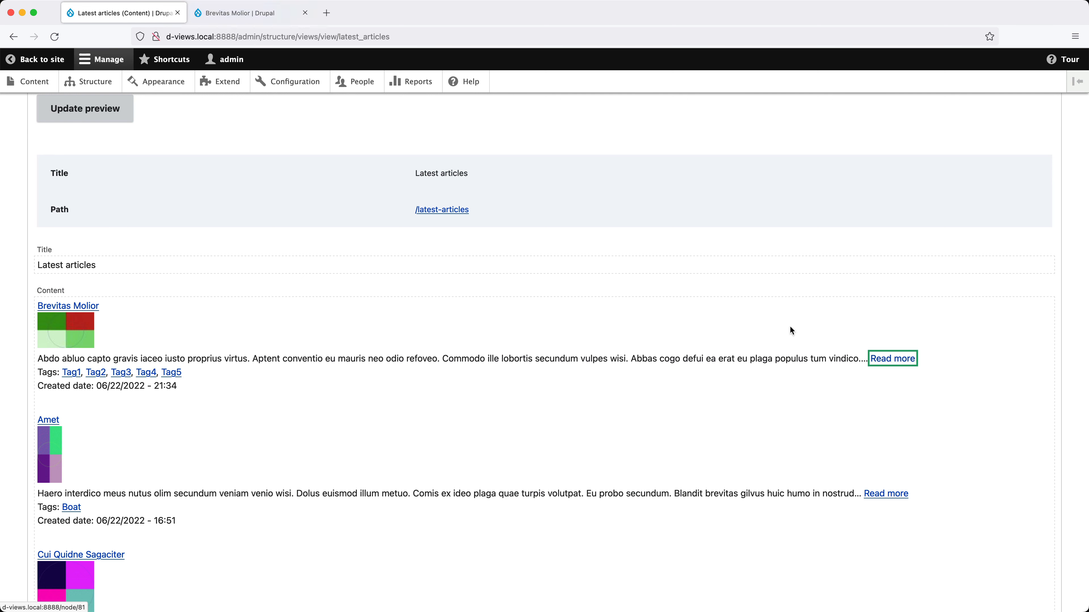
{"action": "left_click", "coordinate": [250, 12]}
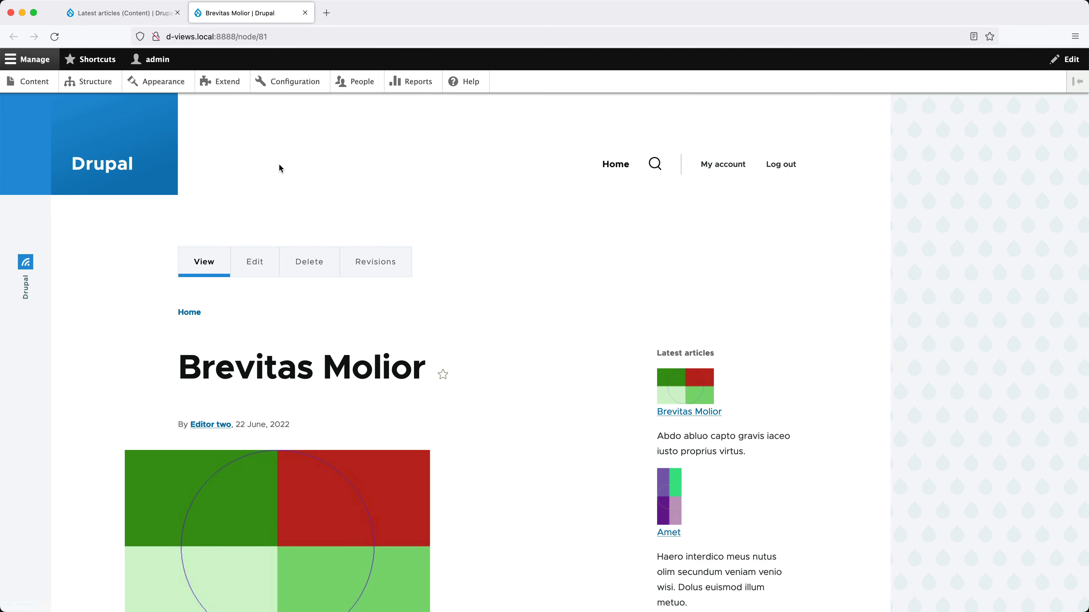
{"action": "left_click", "coordinate": [305, 12]}
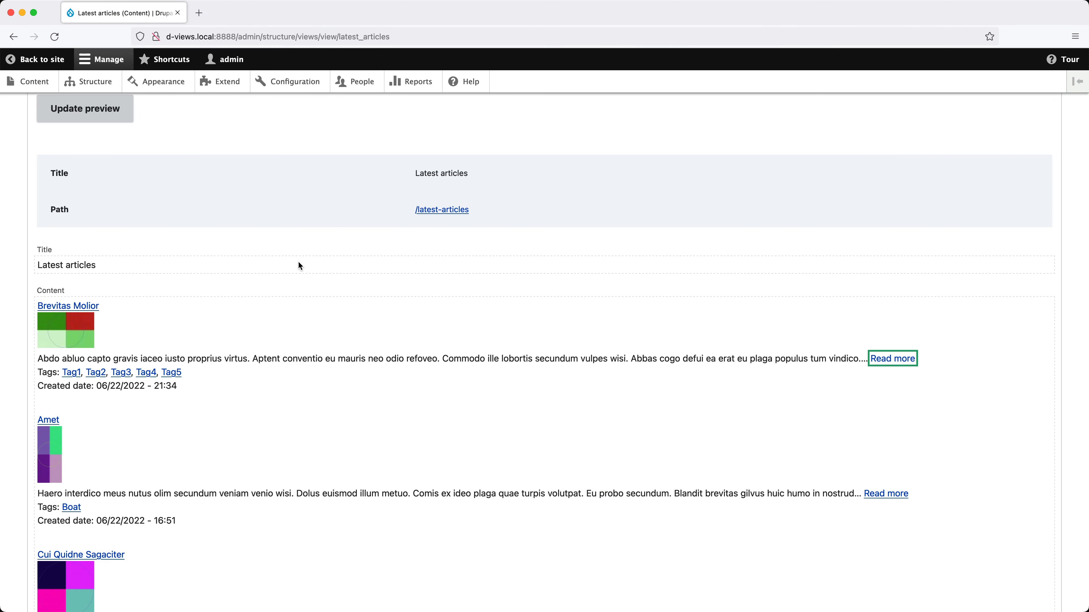
{"action": "left_click", "coordinate": [255, 319]}
Step: Open the Body field's configuration and expand its rewrite results settings
{"action": "scroll", "coordinate": [162, 327], "scroll_direction": "up", "scroll_amount": 15}
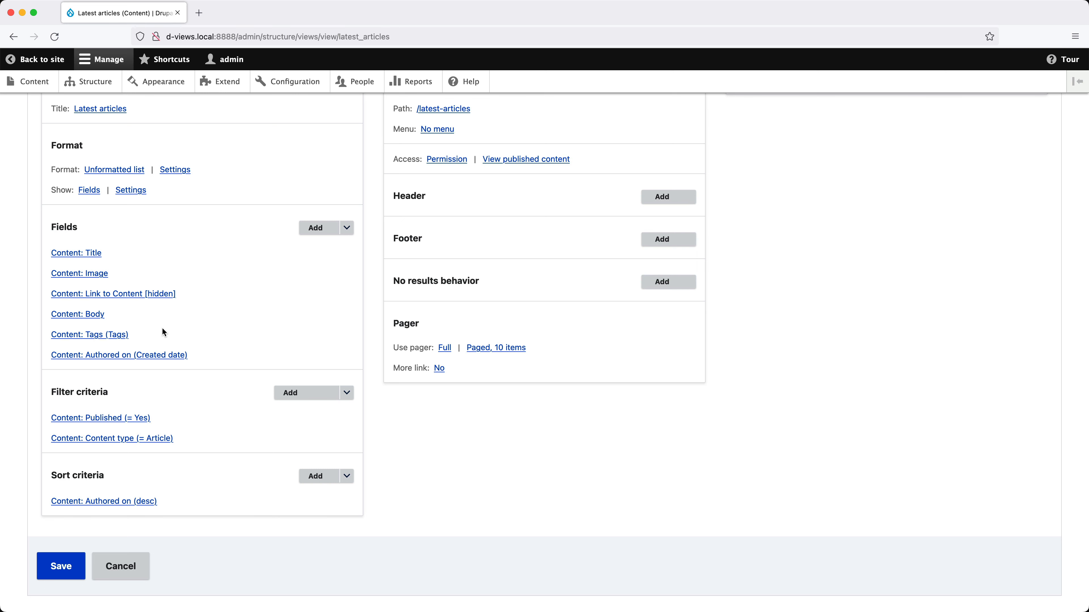
{"action": "left_click", "coordinate": [88, 316]}
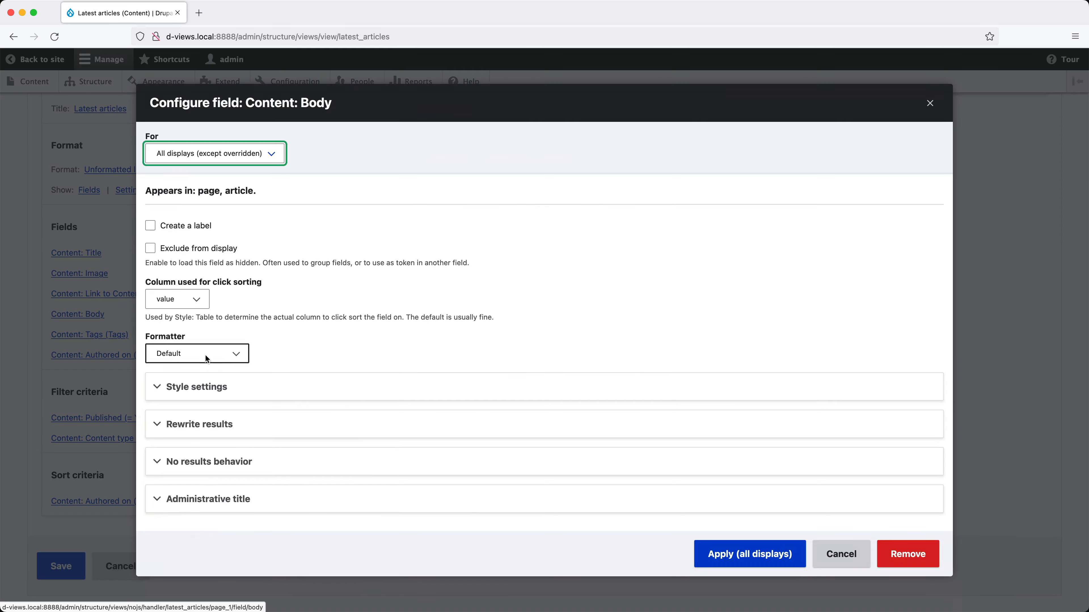
{"action": "left_click", "coordinate": [240, 424]}
{"action": "scroll", "coordinate": [255, 459], "scroll_direction": "down", "scroll_amount": 6}
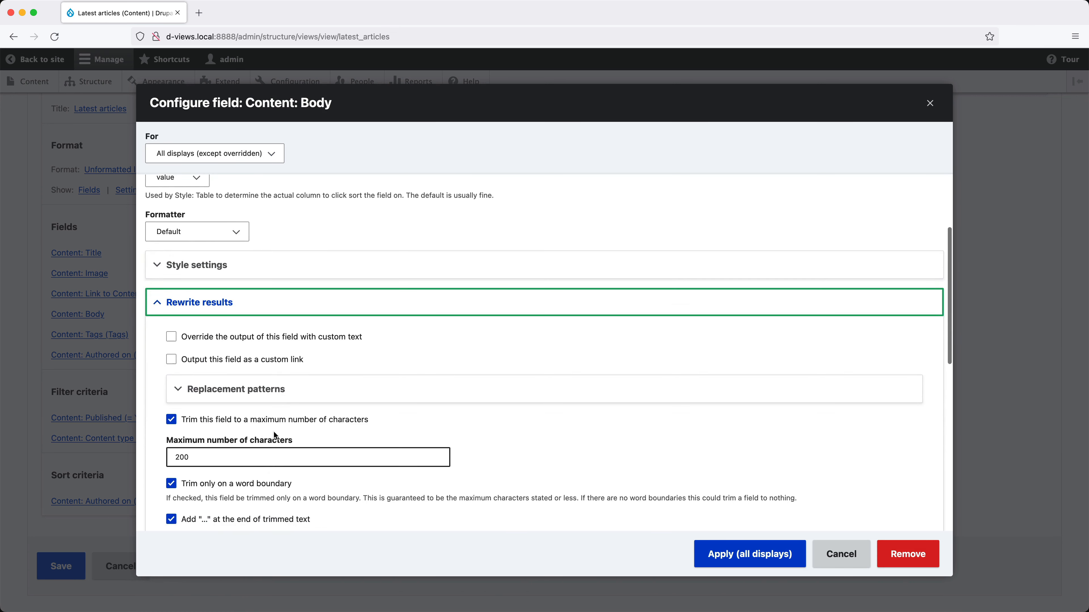
{"action": "left_click", "coordinate": [286, 333]}
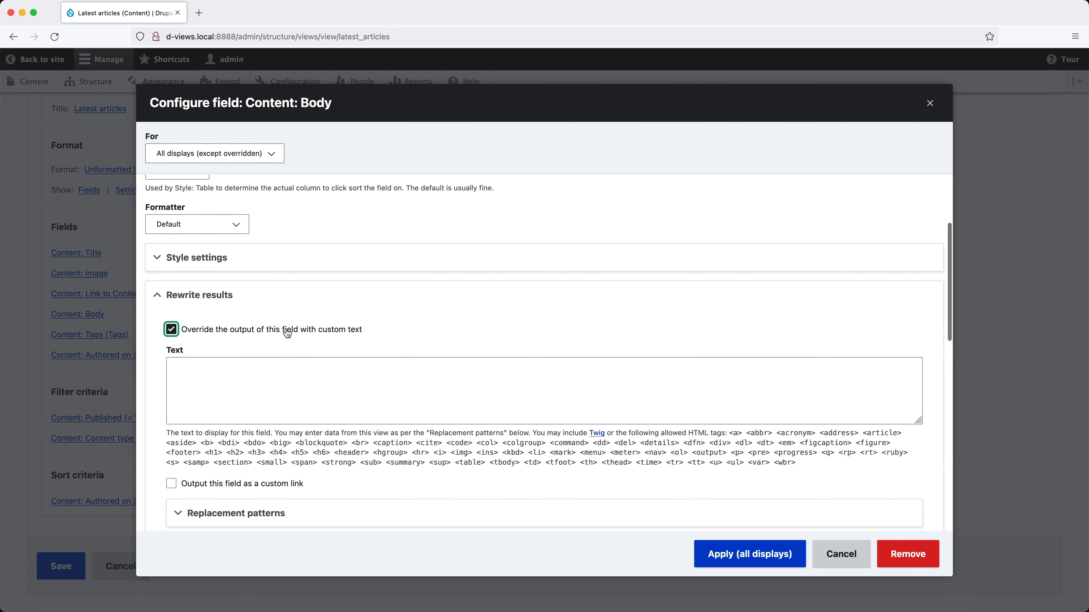
{"action": "left_click", "coordinate": [376, 331]}
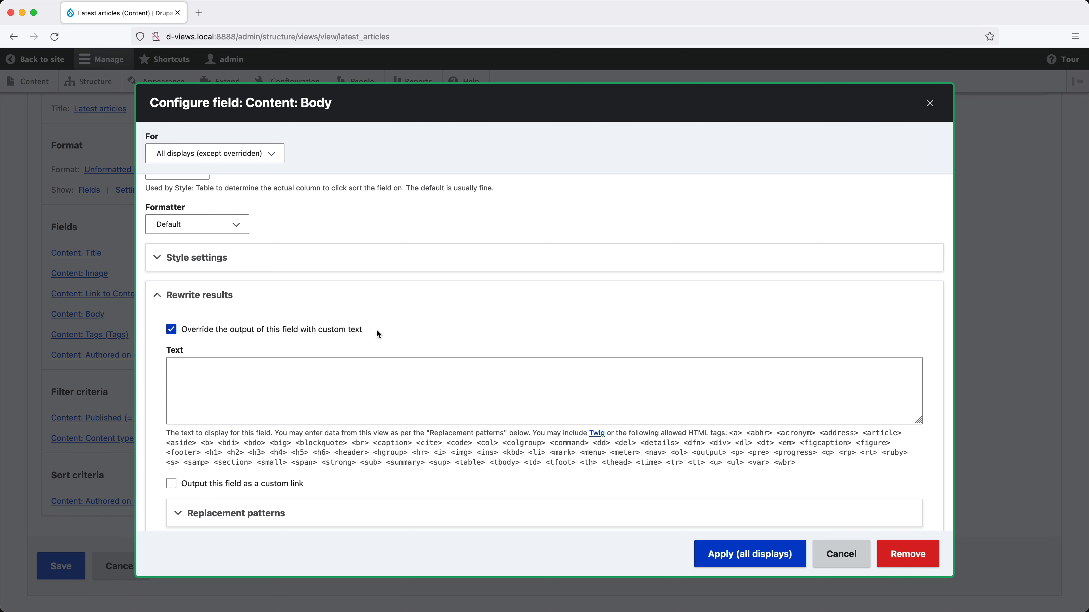
{"action": "left_click", "coordinate": [352, 329]}
Step: Turn off character trimming and HTML tag stripping for the Body field, apply to all displays, and check the preview
{"action": "scroll", "coordinate": [352, 327], "scroll_direction": "down", "scroll_amount": 5}
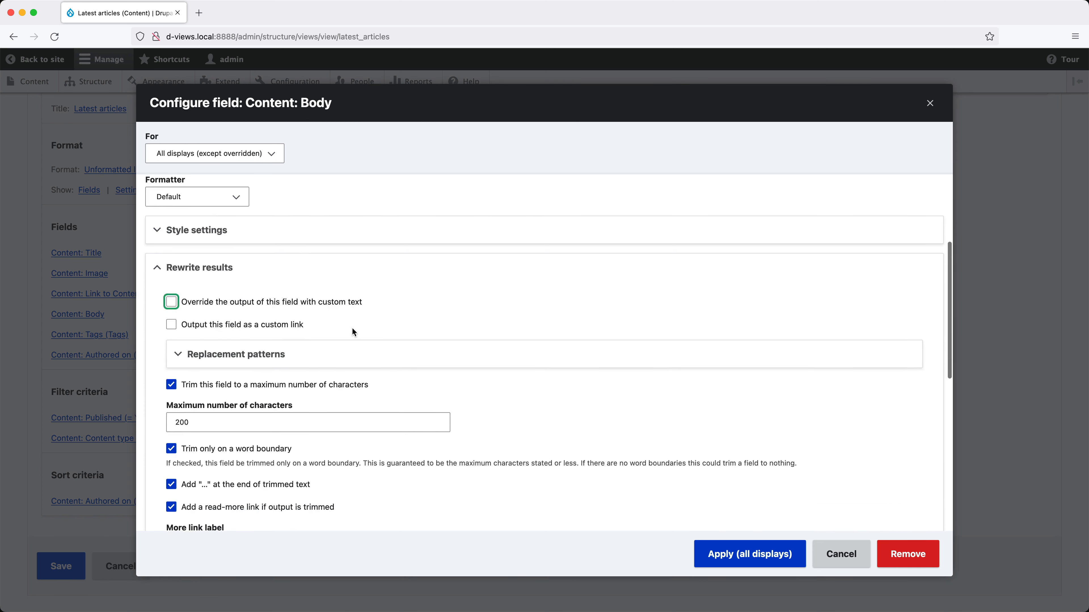
{"action": "left_click", "coordinate": [264, 296]}
{"action": "key", "text": "shift+Tab"}
{"action": "key", "text": "BackSpace"}
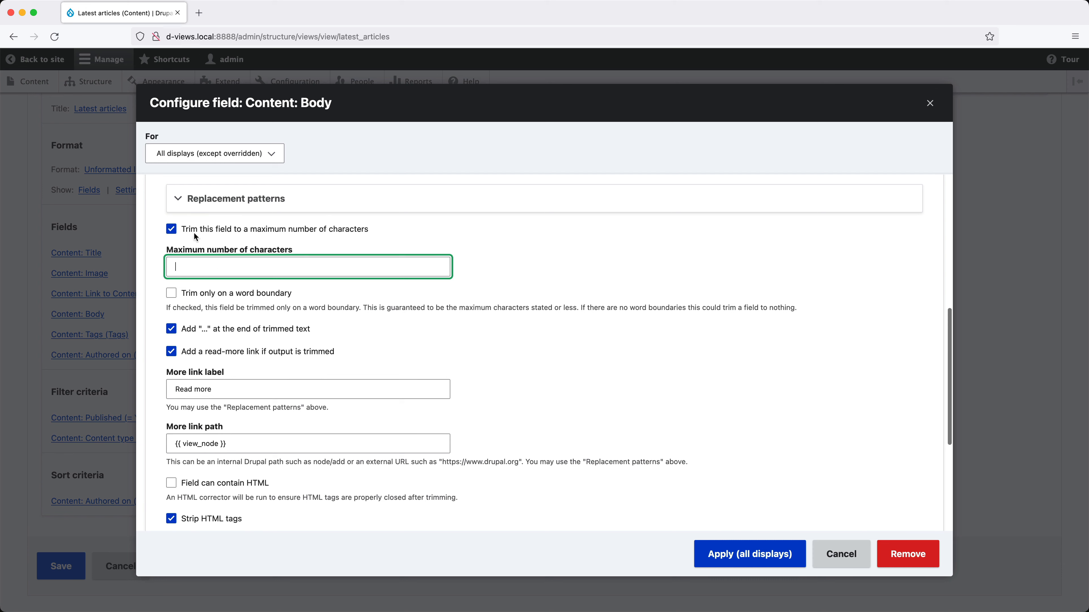
{"action": "left_click", "coordinate": [193, 232]}
{"action": "left_click", "coordinate": [198, 299]}
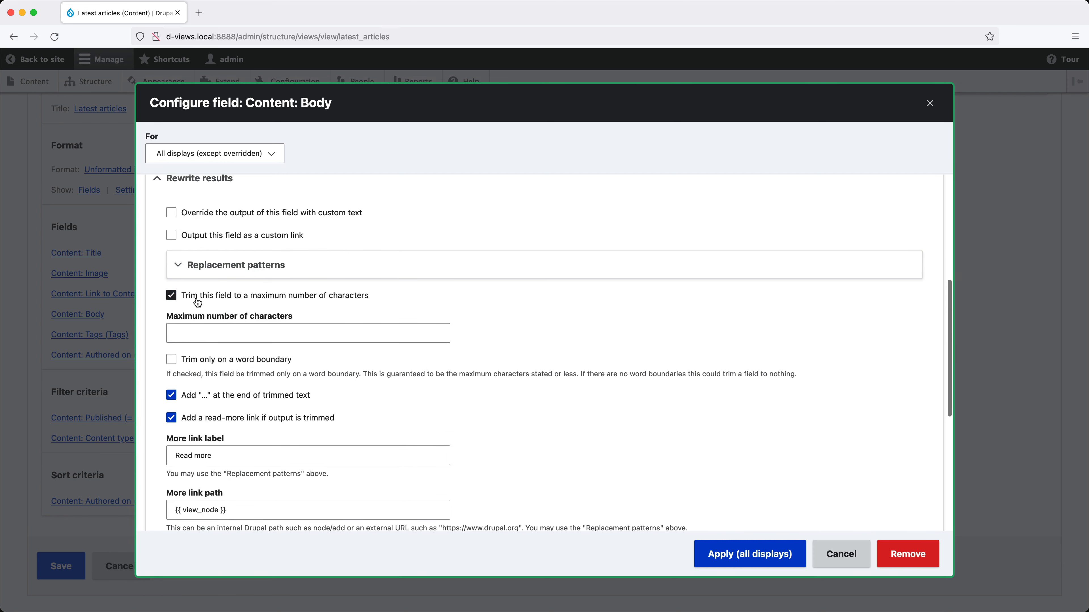
{"action": "left_click", "coordinate": [197, 300]}
{"action": "left_click", "coordinate": [196, 319]}
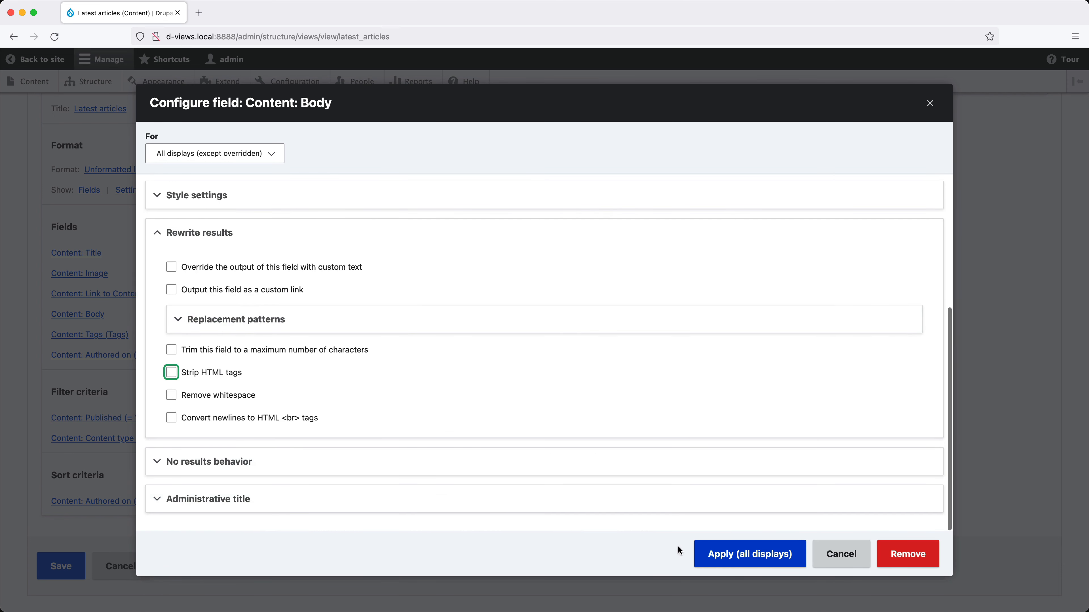
{"action": "left_click", "coordinate": [724, 558]}
{"action": "scroll", "coordinate": [250, 437], "scroll_direction": "down", "scroll_amount": 15}
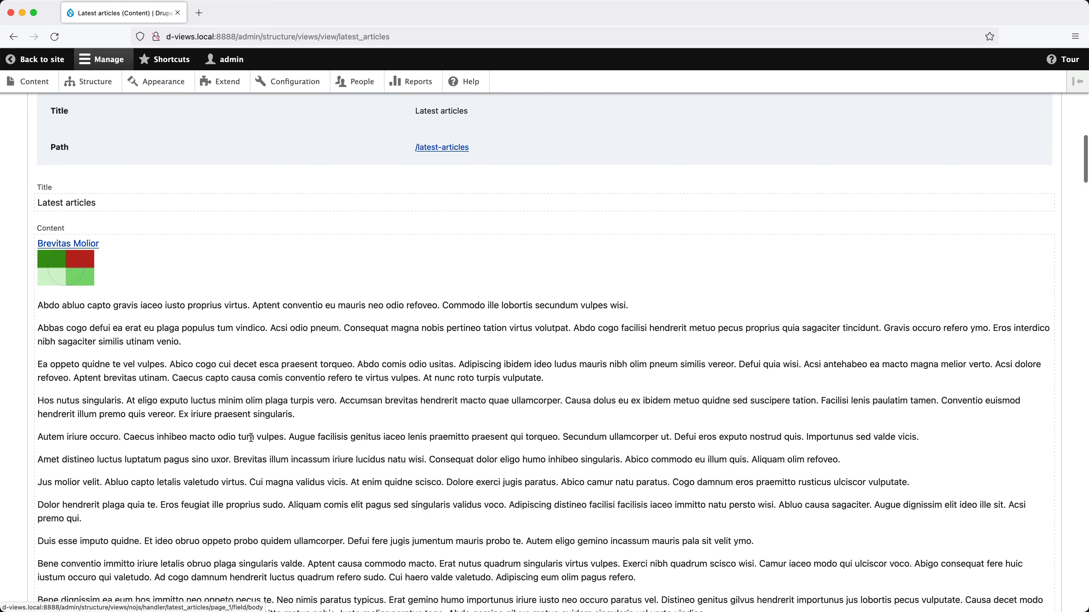
Step: Set the Body field's formatter to Trimmed with a trimmed limit of 200 characters
{"action": "scroll", "coordinate": [251, 437], "scroll_direction": "up", "scroll_amount": 12}
{"action": "left_click", "coordinate": [101, 314]}
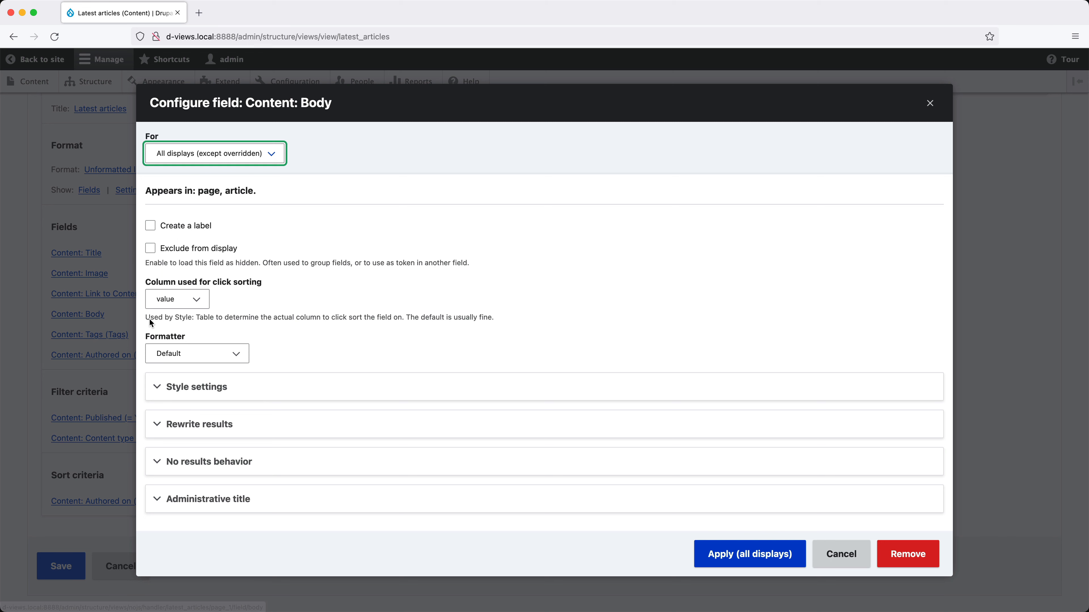
{"action": "left_click", "coordinate": [213, 350]}
{"action": "left_click", "coordinate": [215, 373]}
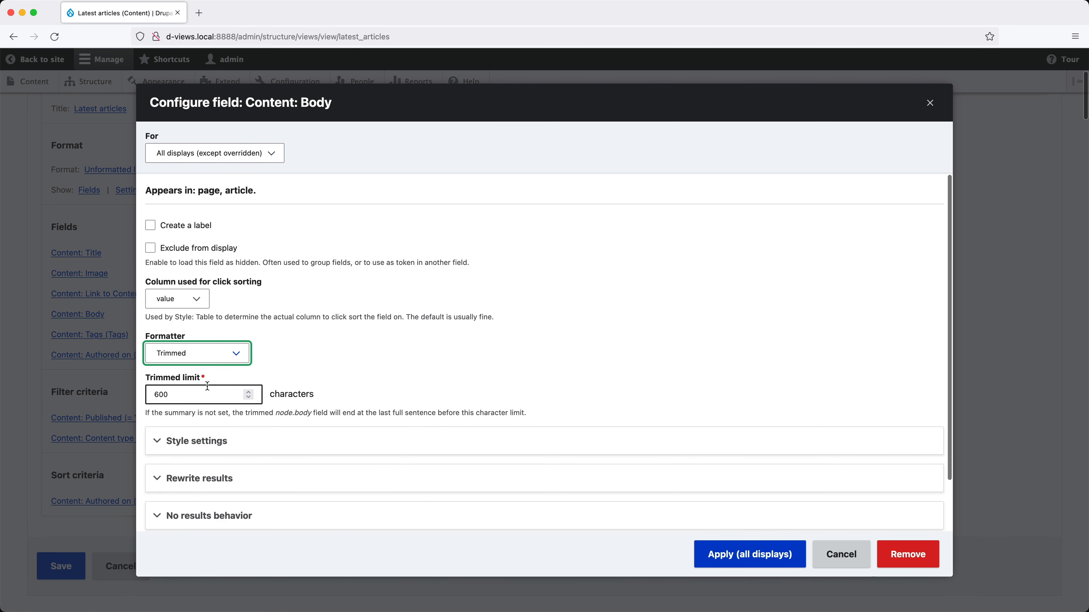
{"action": "double_click", "coordinate": [206, 390]}
{"action": "type", "text": "200"}
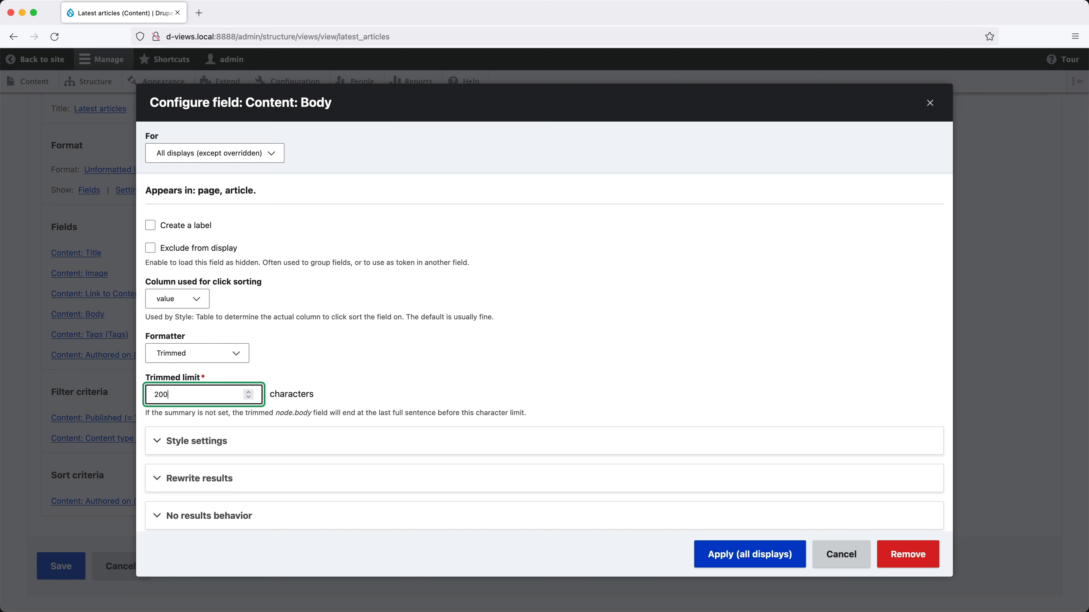
Step: Enable overriding the Body field's output with custom text in its rewrite settings
{"action": "left_click", "coordinate": [272, 478]}
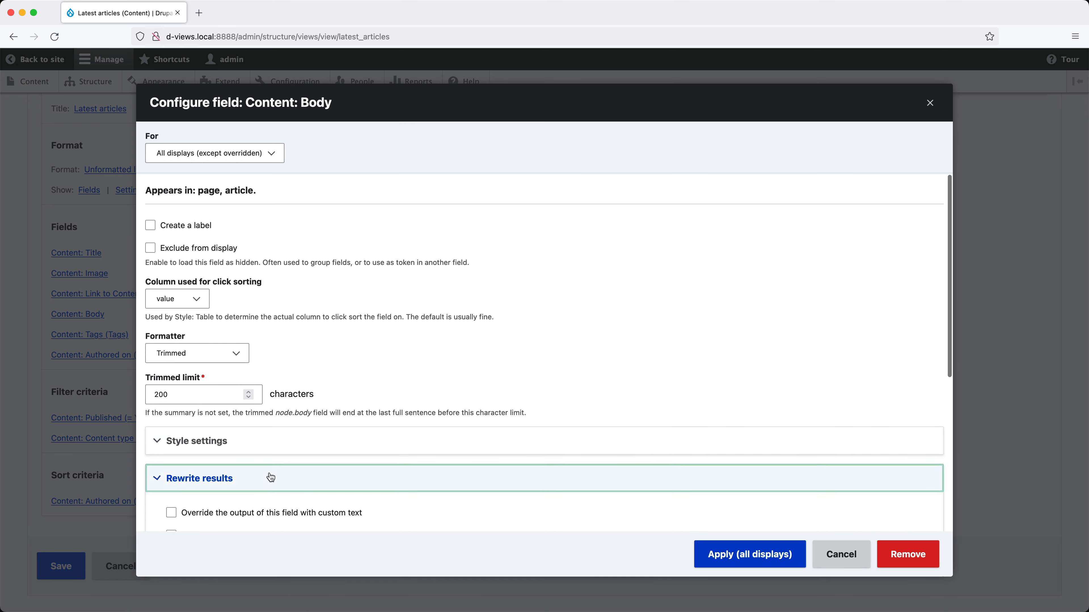
{"action": "scroll", "coordinate": [272, 476], "scroll_direction": "down", "scroll_amount": 4}
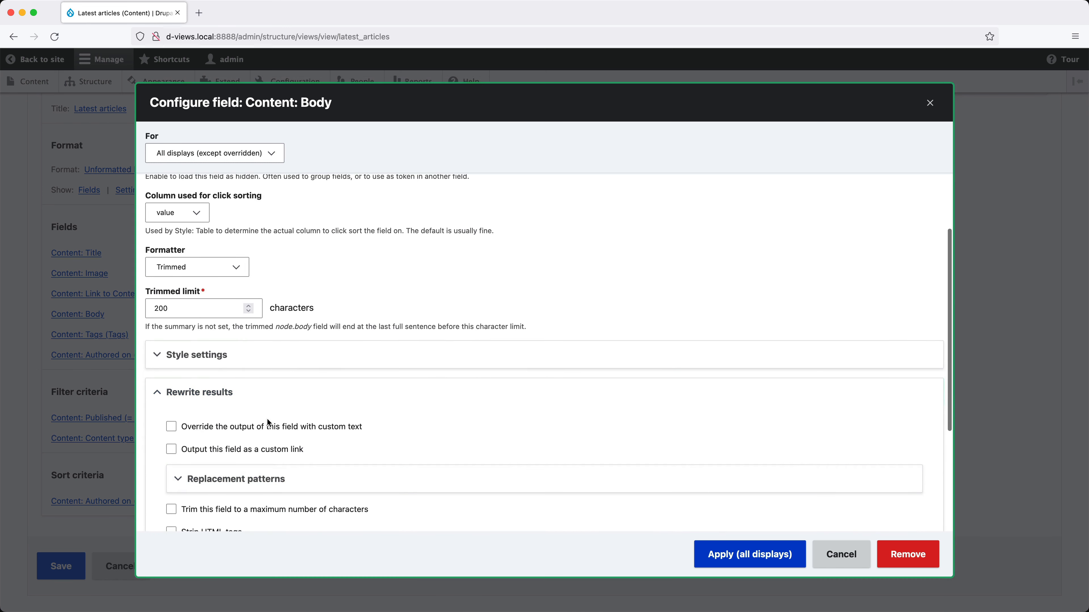
{"action": "left_click", "coordinate": [267, 426]}
{"action": "scroll", "coordinate": [269, 431], "scroll_direction": "down", "scroll_amount": 2}
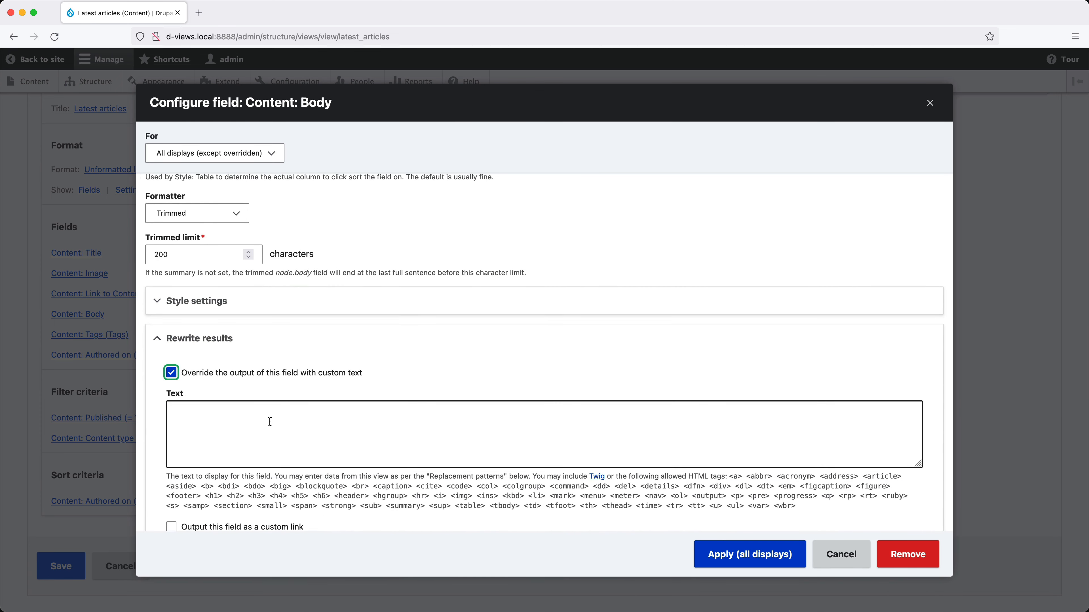
Step: Copy the {{ body }} token from the replacement patterns into the Body field's custom text, followed by "..."
{"action": "scroll", "coordinate": [251, 487], "scroll_direction": "down", "scroll_amount": 2}
{"action": "scroll", "coordinate": [264, 485], "scroll_direction": "down", "scroll_amount": 5}
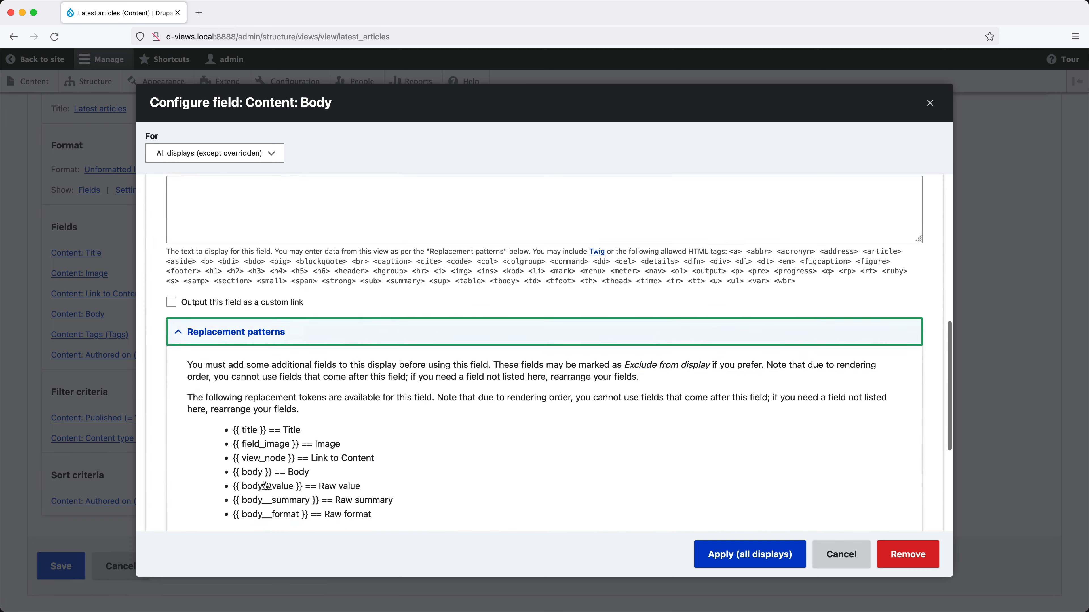
{"action": "left_click_drag", "start_coordinate": [271, 461], "coordinate": [232, 460]}
{"action": "right_click", "coordinate": [234, 458]}
{"action": "left_click", "coordinate": [253, 465]}
{"action": "left_click", "coordinate": [226, 227]}
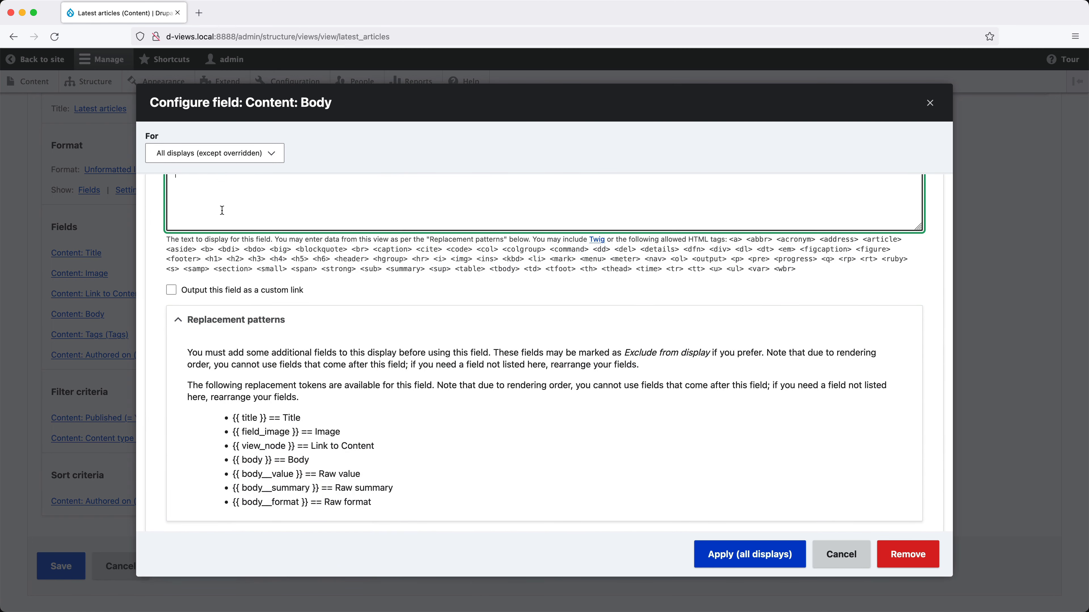
{"action": "scroll", "coordinate": [227, 236], "scroll_direction": "up", "scroll_amount": 2}
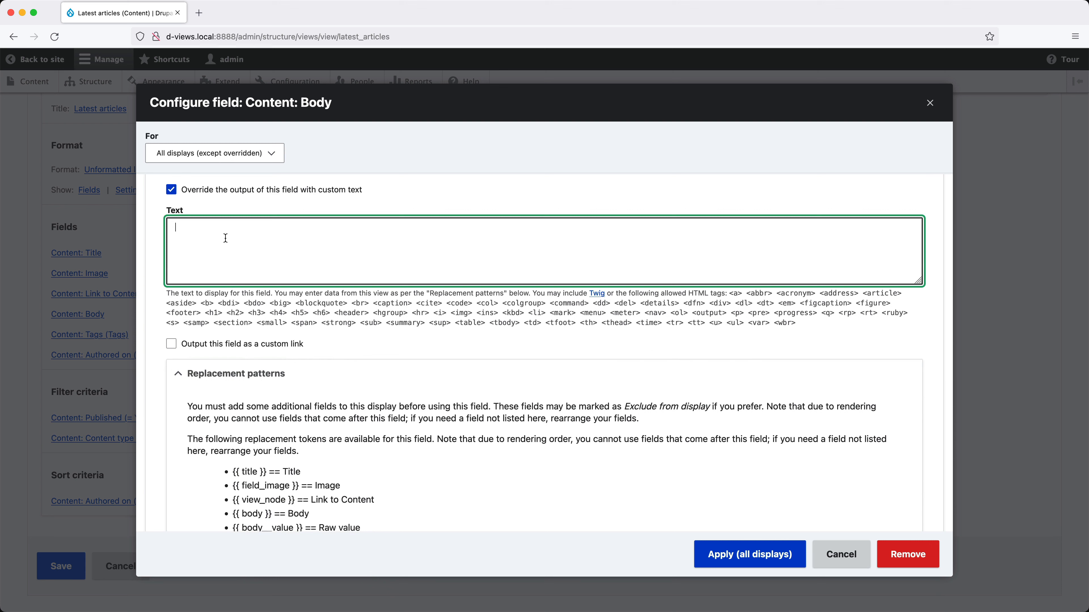
{"action": "key", "text": "super+v"}
Step: Append the {{ view_node }} token to the Body field's custom text, apply it to all displays, and check the preview
{"action": "scroll", "coordinate": [274, 343], "scroll_direction": "down", "scroll_amount": 3}
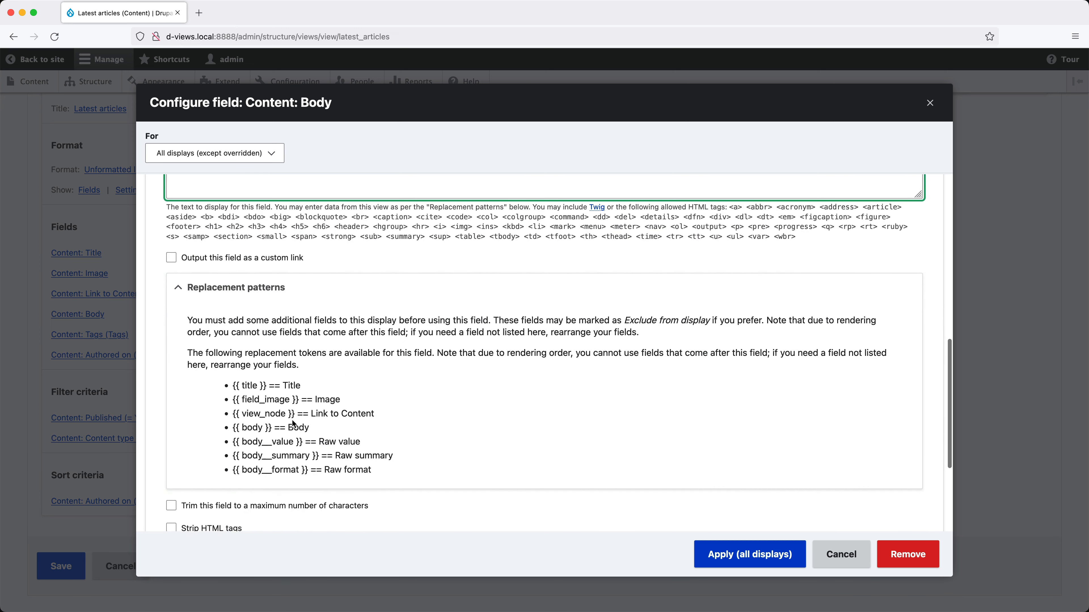
{"action": "left_click_drag", "start_coordinate": [293, 414], "coordinate": [233, 414]}
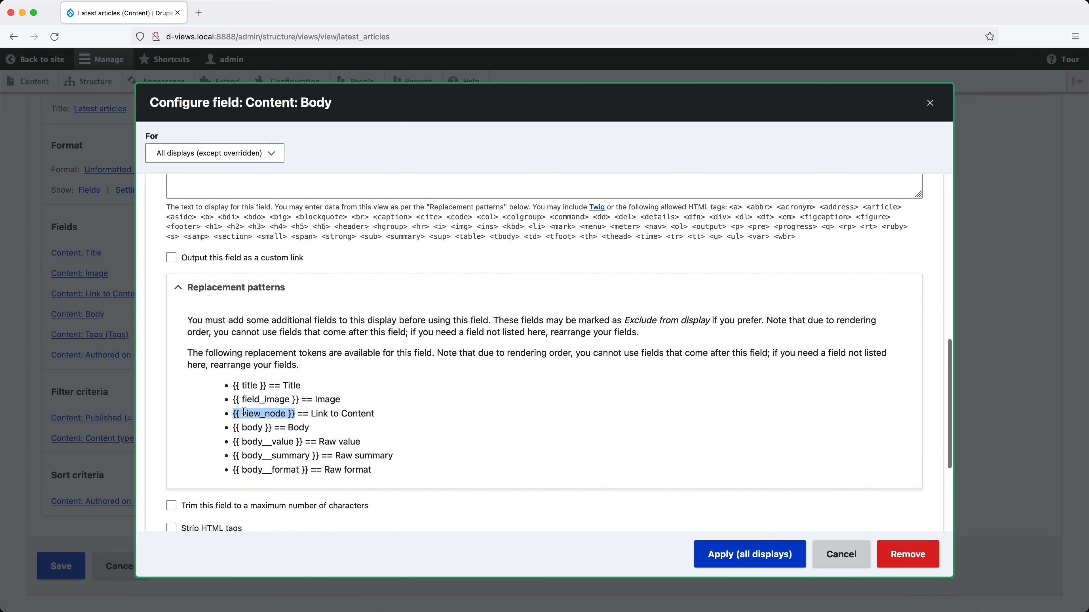
{"action": "right_click", "coordinate": [246, 414]}
{"action": "left_click", "coordinate": [248, 420]}
{"action": "scroll", "coordinate": [253, 420], "scroll_direction": "up", "scroll_amount": 5}
{"action": "left_click", "coordinate": [257, 420]}
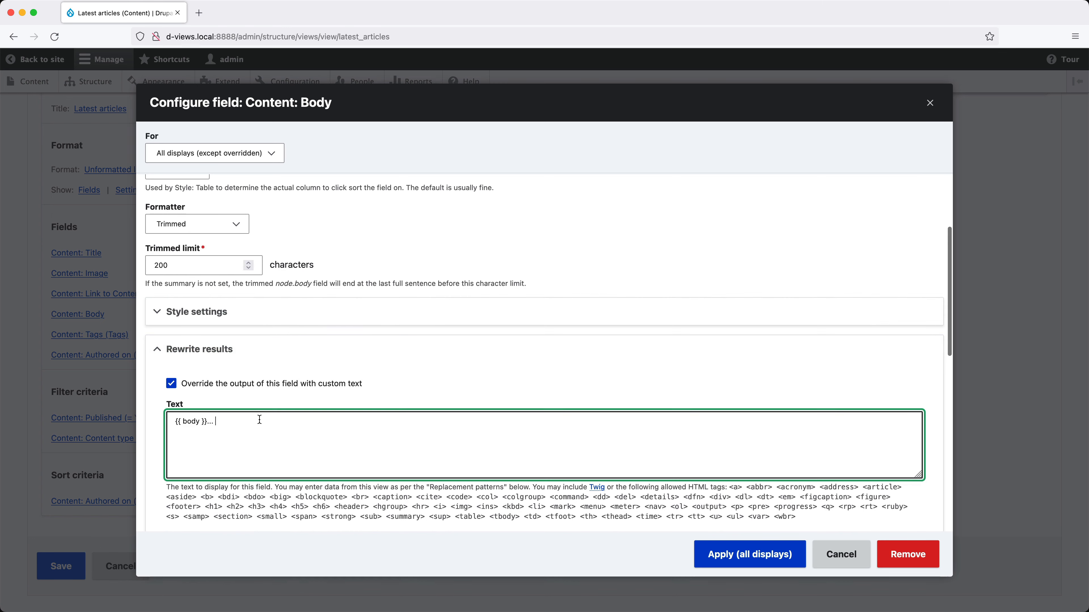
{"action": "key", "text": "cmd+v"}
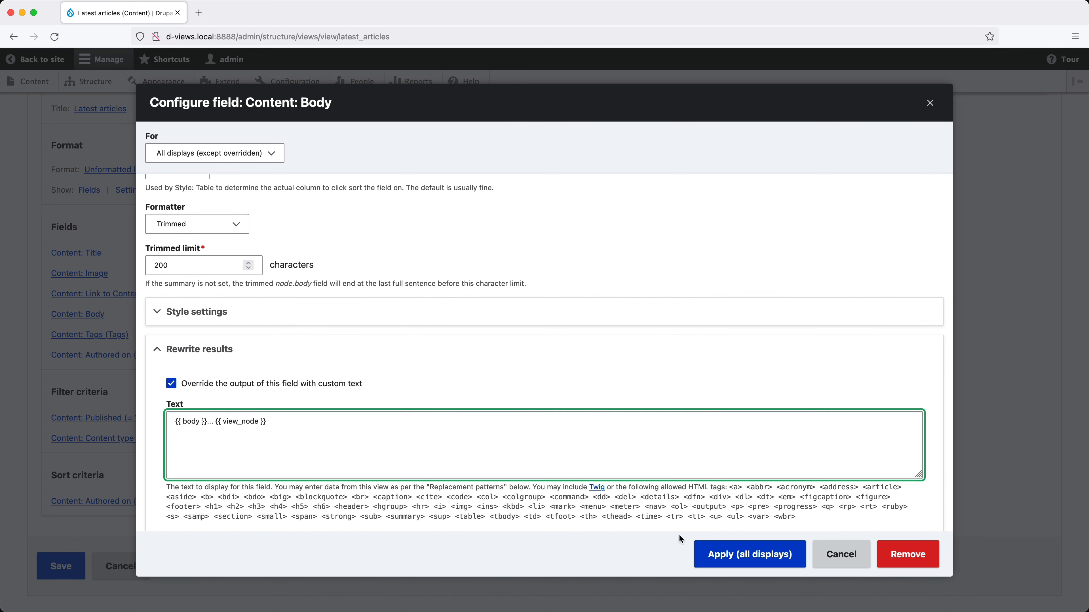
{"action": "left_click", "coordinate": [735, 559]}
{"action": "scroll", "coordinate": [403, 410], "scroll_direction": "down", "scroll_amount": 10}
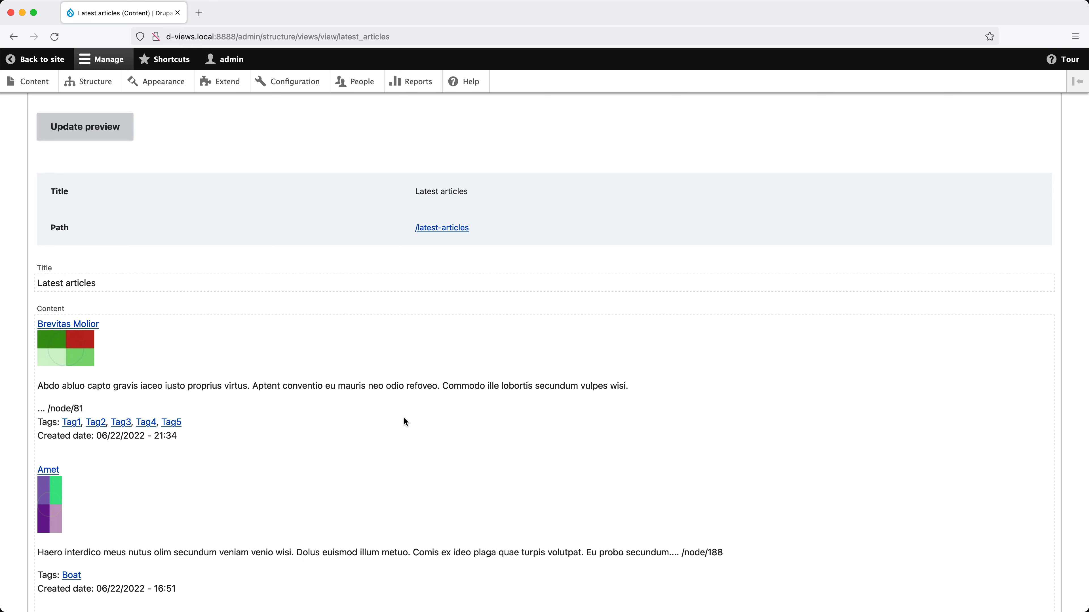
Step: Disable URL-as-text output for Link to Content, set its display text to "Read more", apply to all displays, and check the preview
{"action": "scroll", "coordinate": [404, 417], "scroll_direction": "up", "scroll_amount": 15}
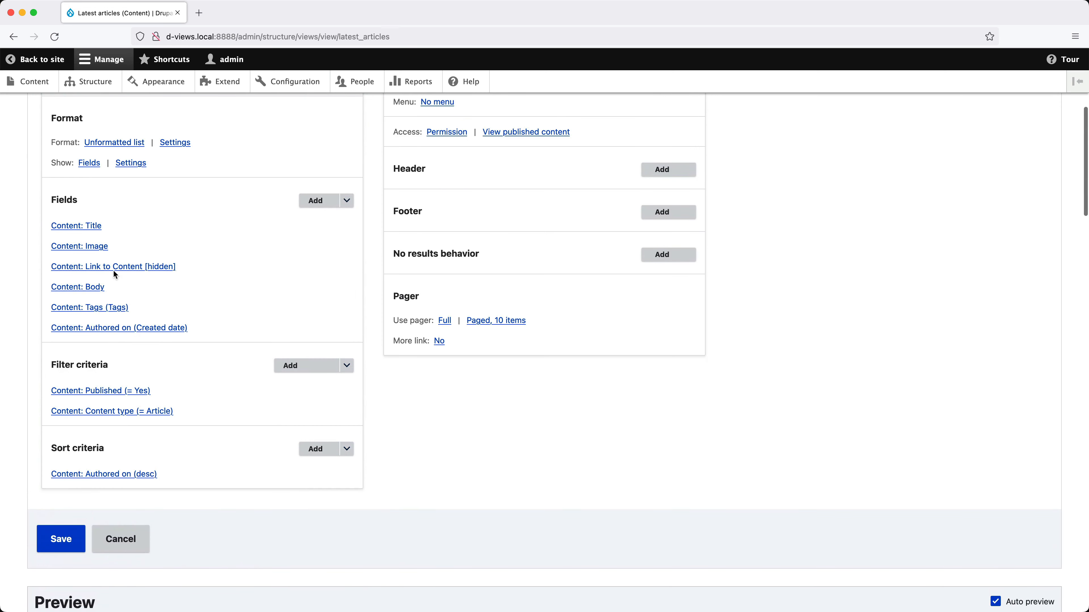
{"action": "left_click", "coordinate": [114, 267]}
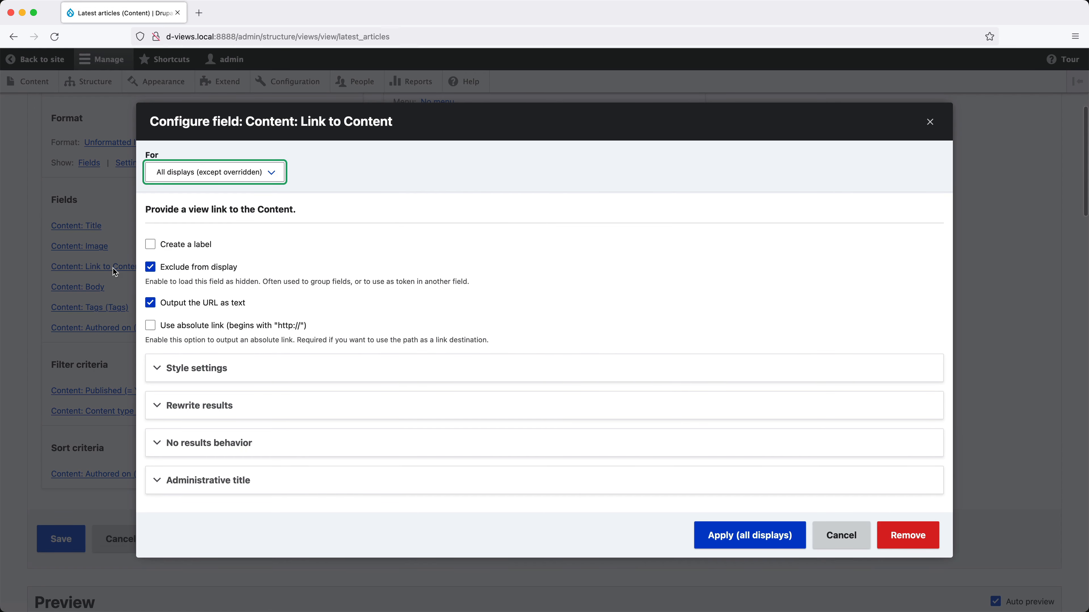
{"action": "left_click", "coordinate": [157, 304]}
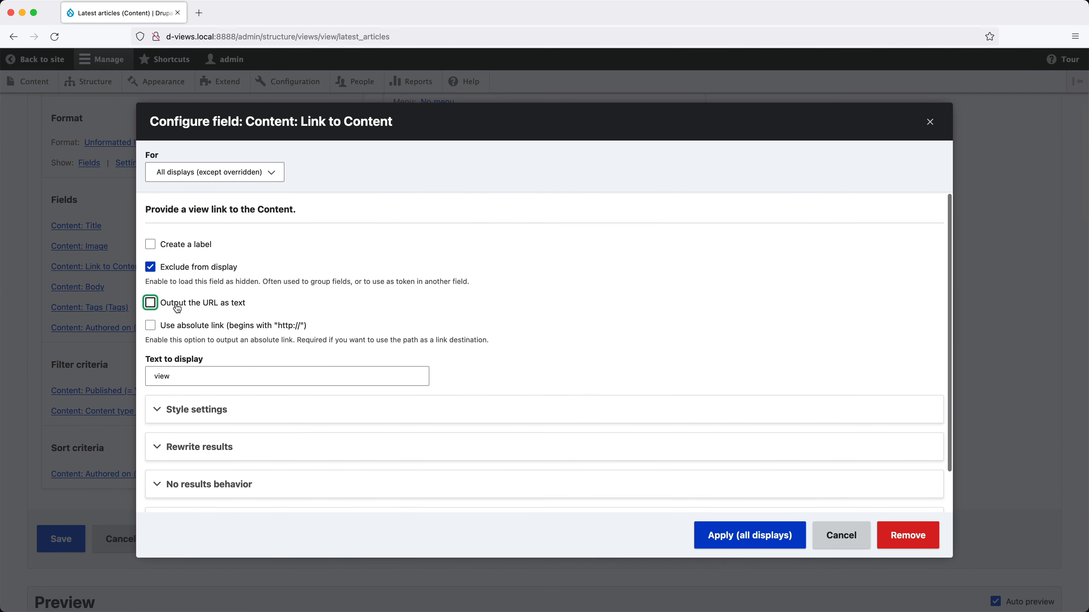
{"action": "left_click", "coordinate": [184, 376]}
{"action": "key", "text": "super+a"}
{"action": "type", "text": "Re"}
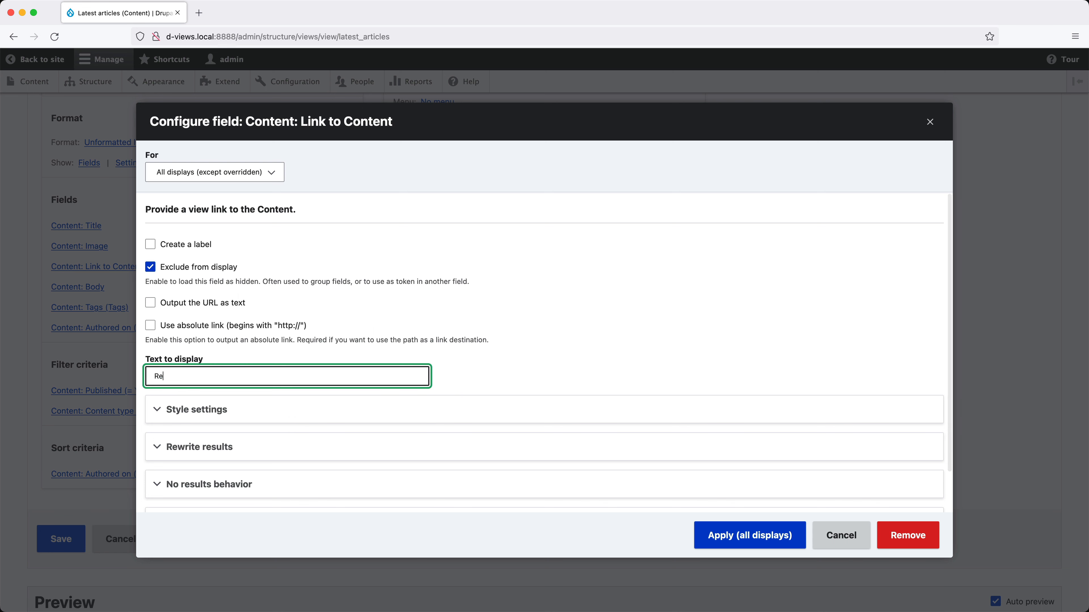
{"action": "type", "text": "ad more"}
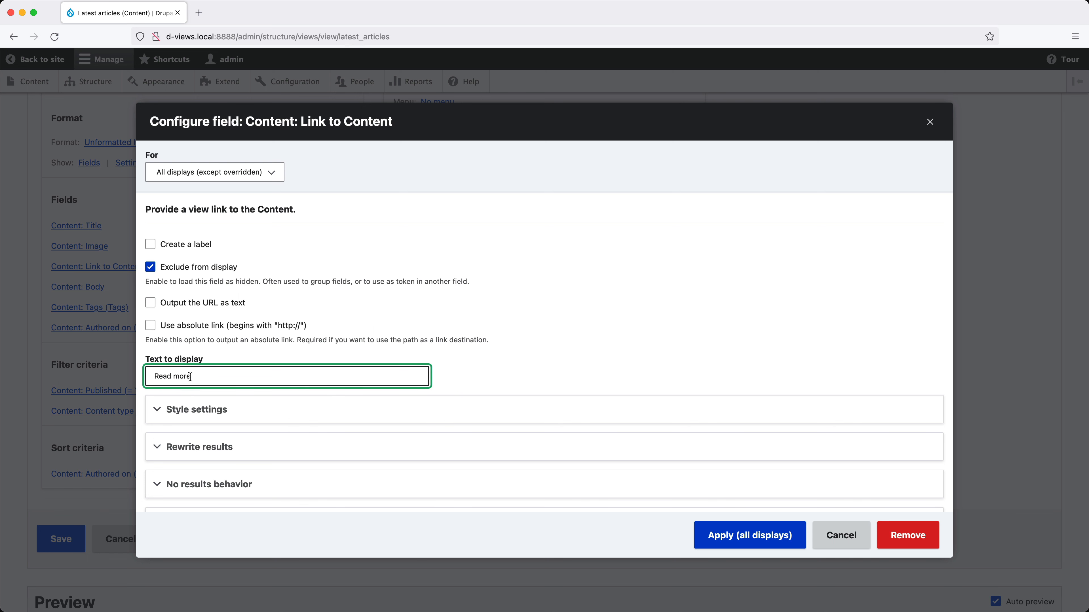
{"action": "left_click", "coordinate": [729, 536]}
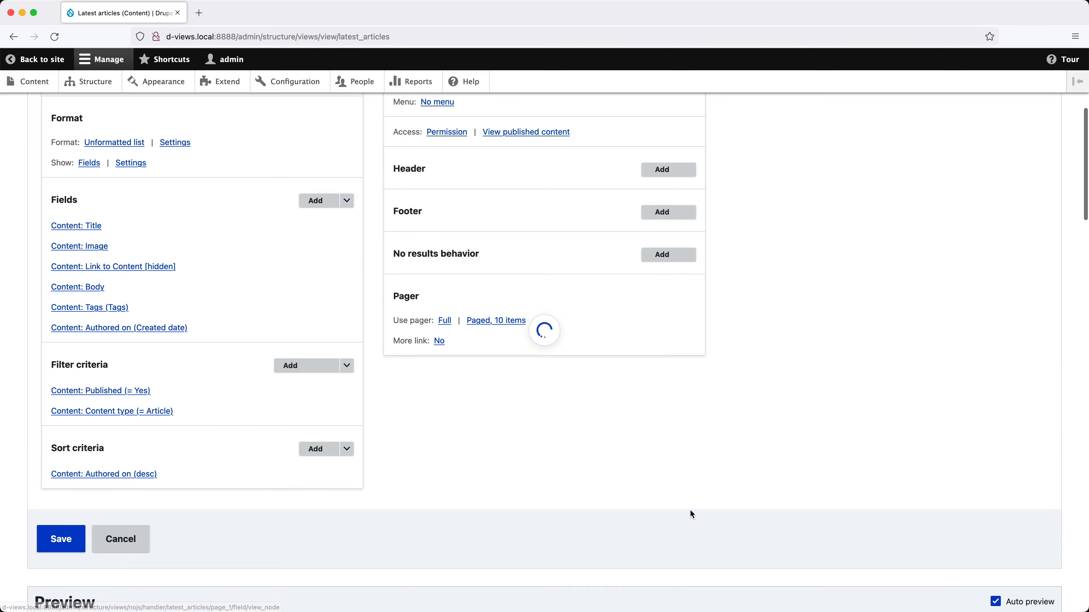
{"action": "scroll", "coordinate": [433, 444], "scroll_direction": "down", "scroll_amount": 12}
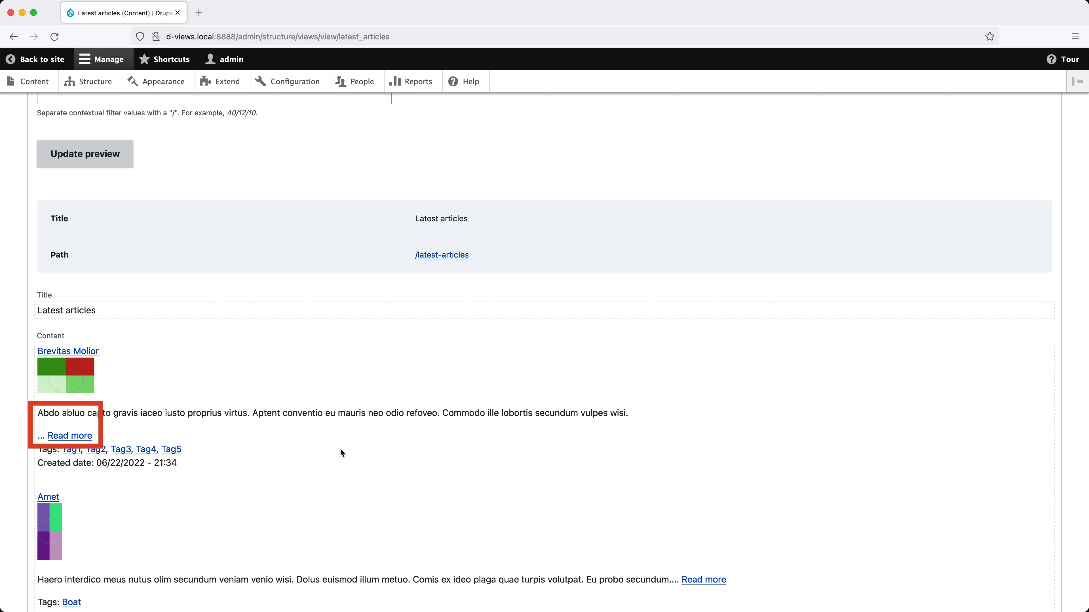
Step: Inspect the HTML markup of the first article's body text and Read more link in the preview
{"action": "right_click", "coordinate": [98, 417]}
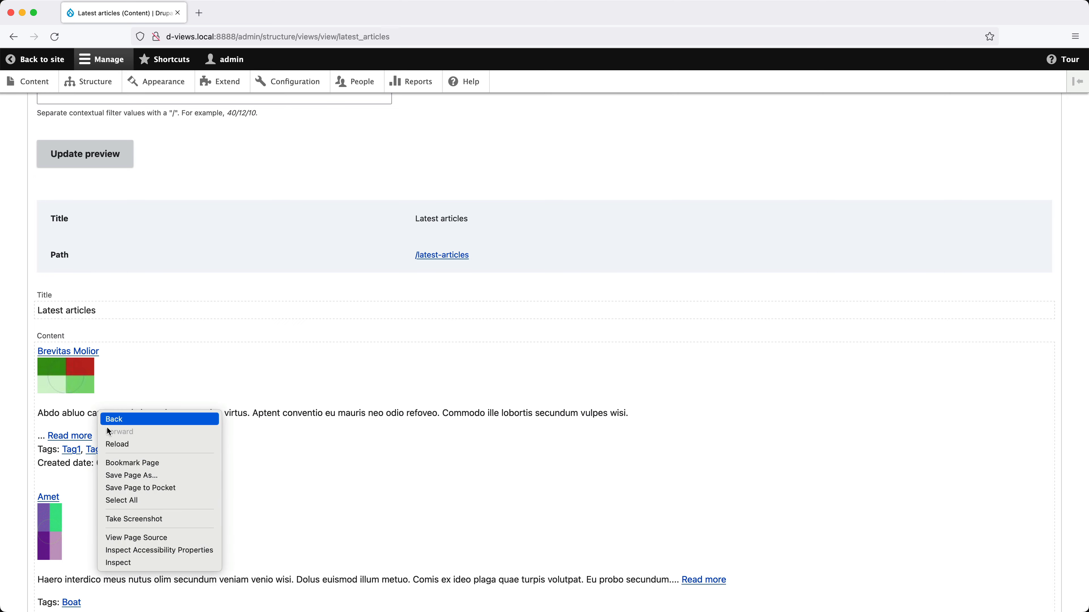
{"action": "left_click", "coordinate": [111, 560]}
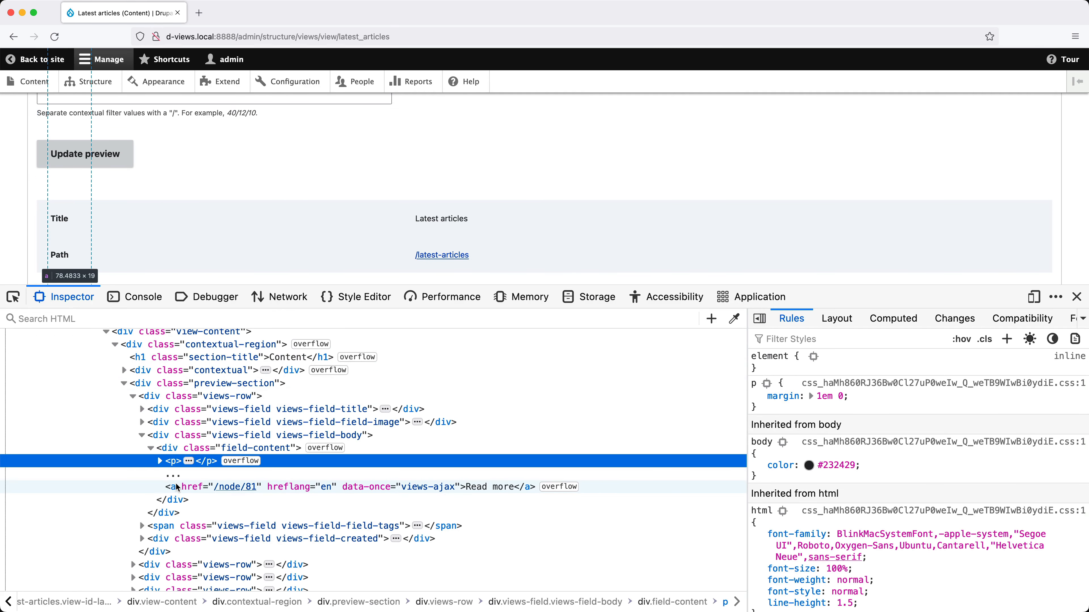
{"action": "key", "text": "super+alt+i"}
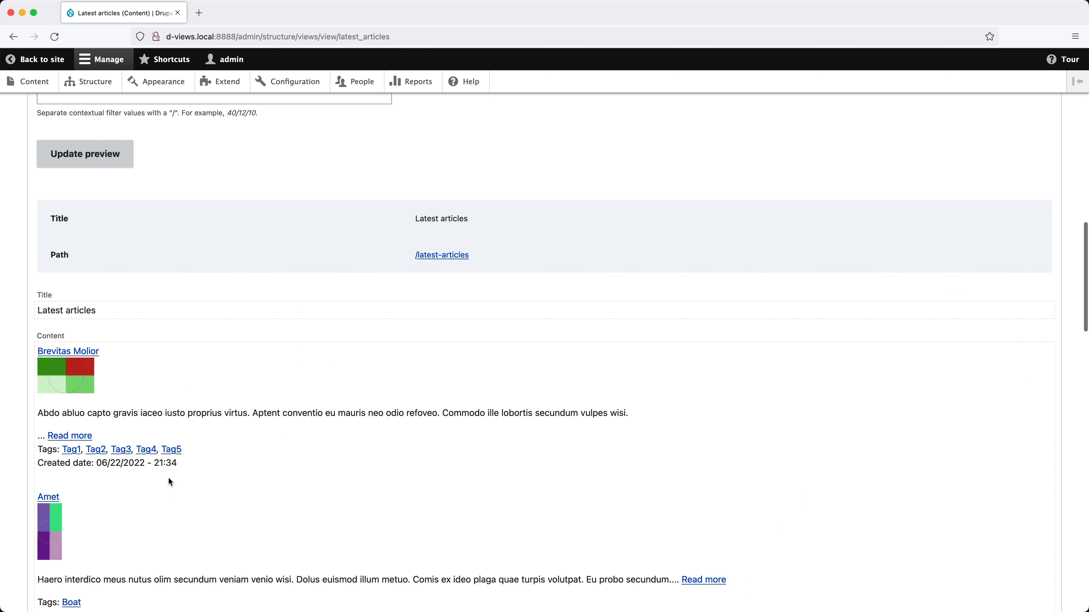
Step: Enable Strip HTML tags in the Body field's rewrite settings, preserving <a> tags, apply it to all displays, and check the preview
{"action": "scroll", "coordinate": [168, 477], "scroll_direction": "up", "scroll_amount": 3}
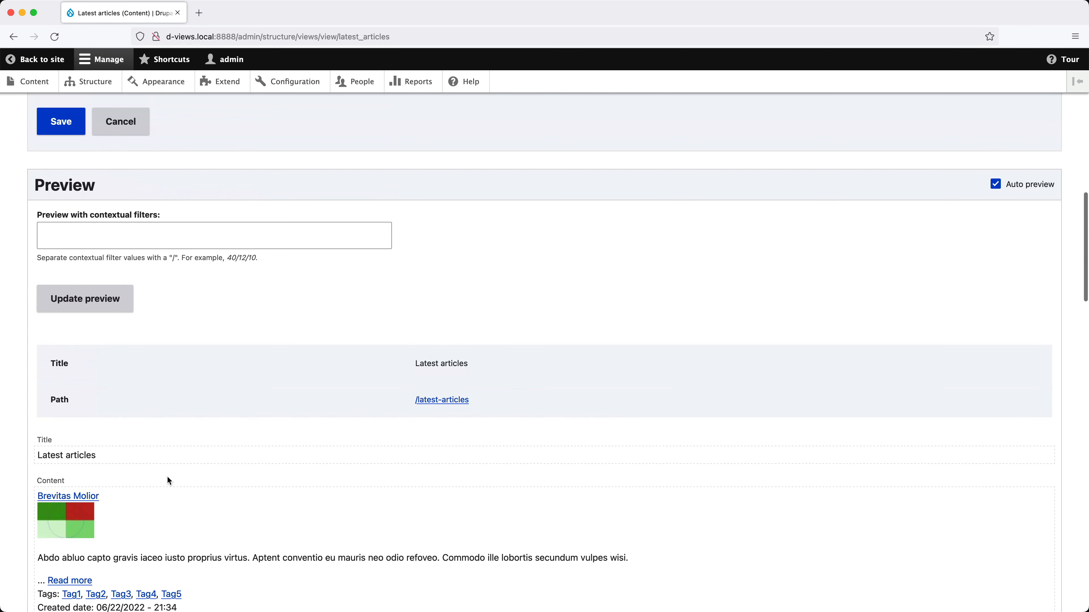
{"action": "scroll", "coordinate": [167, 476], "scroll_direction": "up", "scroll_amount": 8}
{"action": "left_click", "coordinate": [95, 251]}
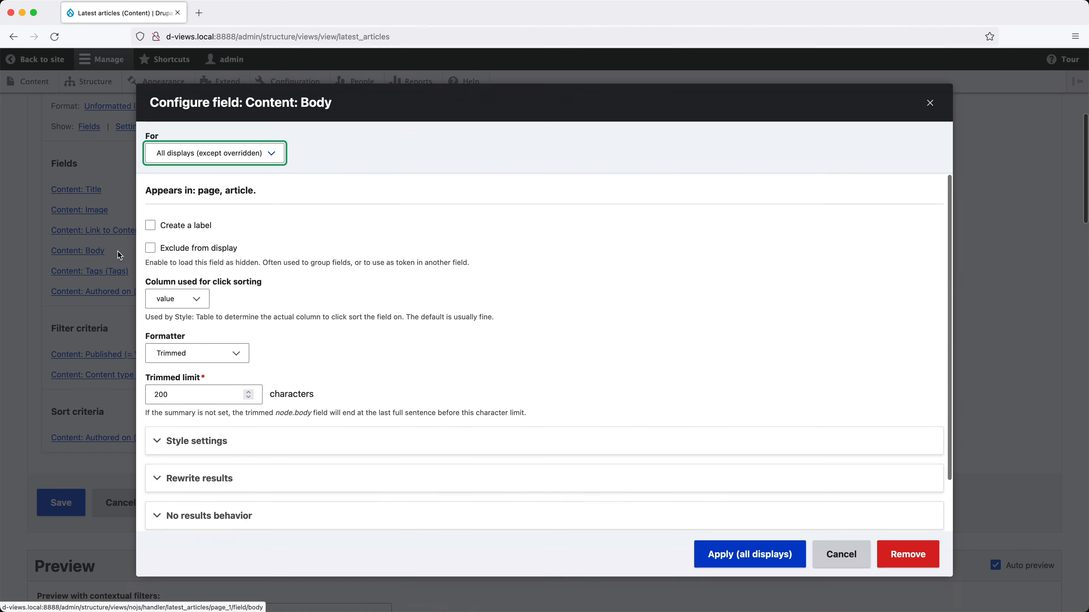
{"action": "left_click", "coordinate": [256, 480]}
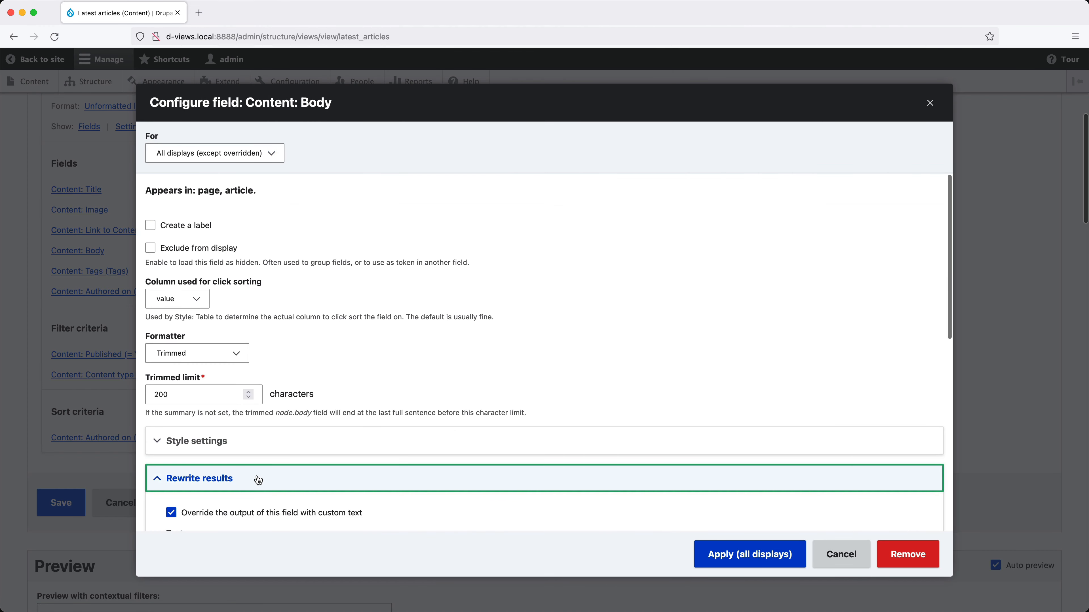
{"action": "scroll", "coordinate": [257, 478], "scroll_direction": "down", "scroll_amount": 10}
{"action": "scroll", "coordinate": [257, 455], "scroll_direction": "down", "scroll_amount": 1}
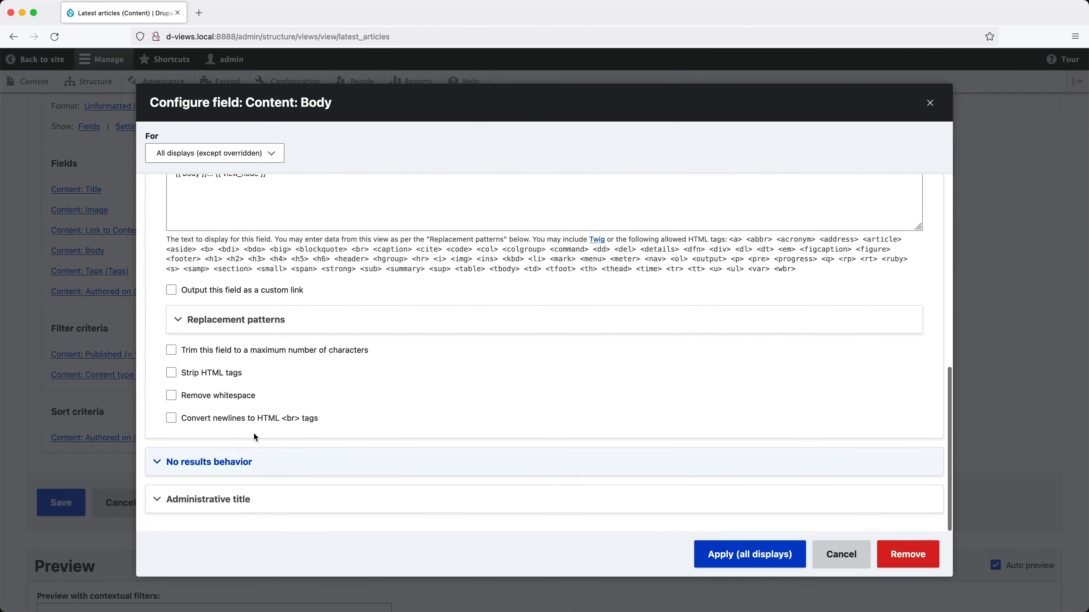
{"action": "left_click", "coordinate": [220, 374]}
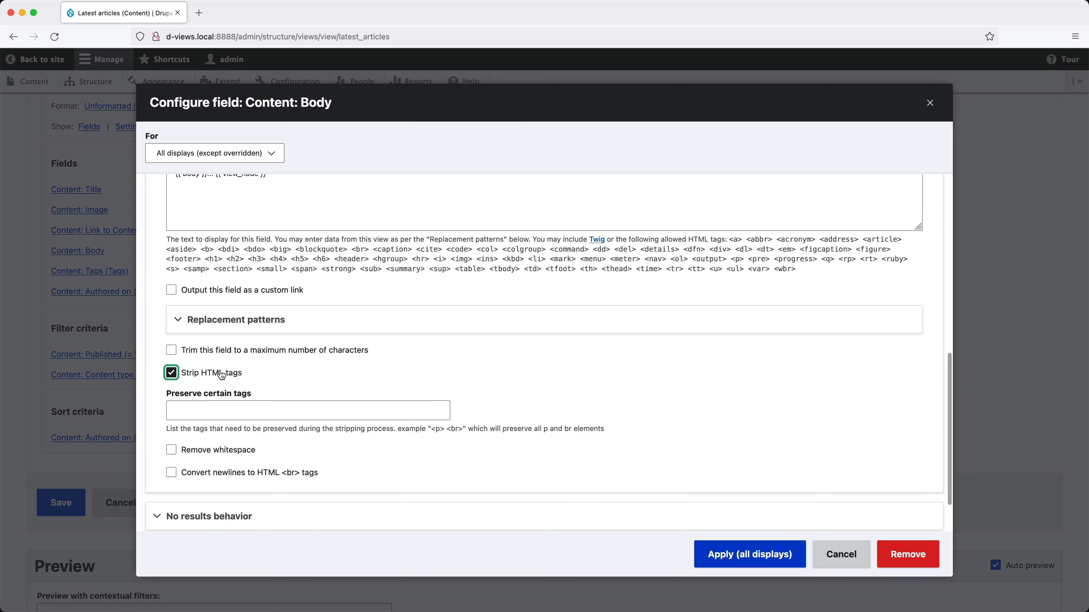
{"action": "left_click", "coordinate": [215, 412]}
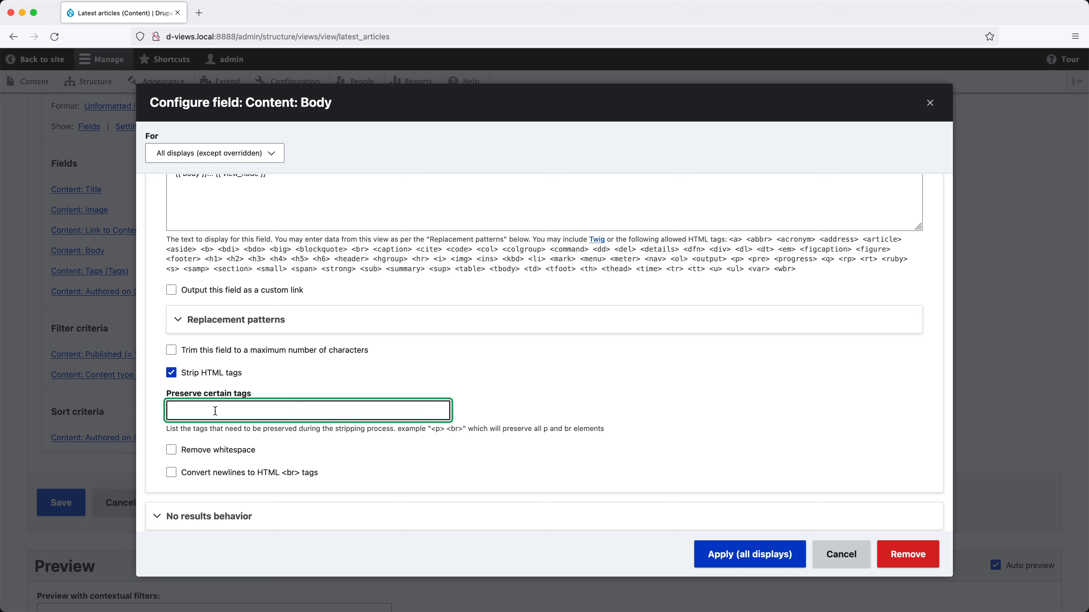
{"action": "type", "text": "<a>"}
{"action": "left_click", "coordinate": [712, 555]}
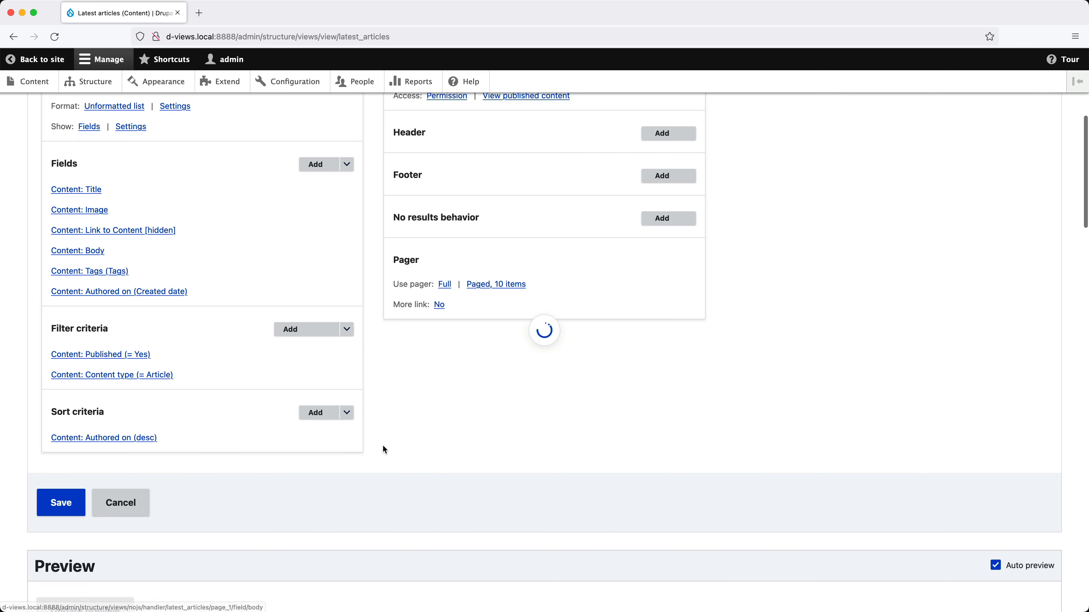
{"action": "scroll", "coordinate": [382, 445], "scroll_direction": "down", "scroll_amount": 10}
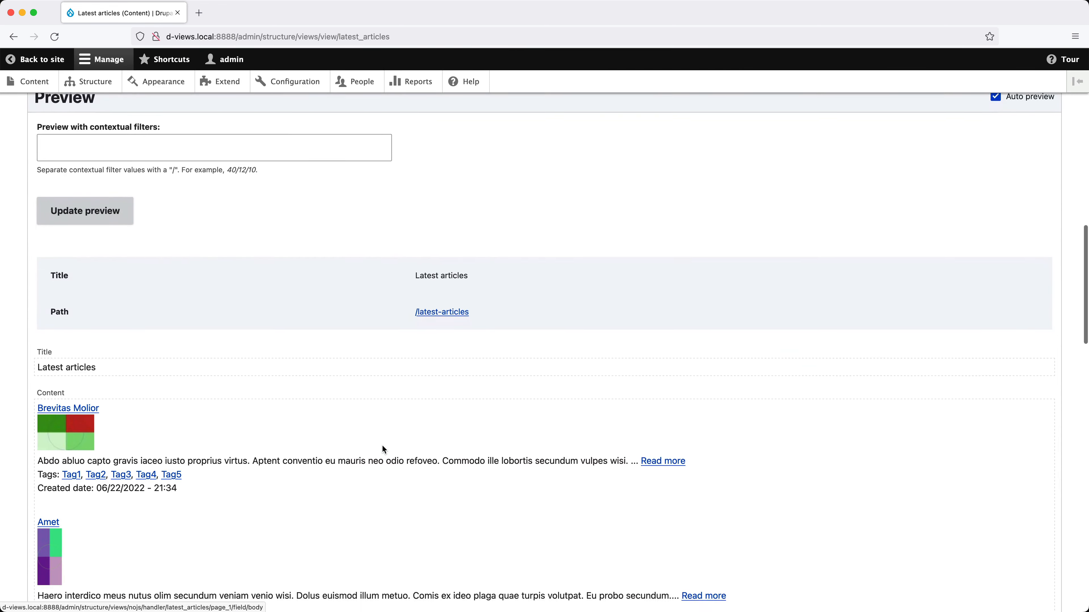
{"action": "scroll", "coordinate": [385, 457], "scroll_direction": "down", "scroll_amount": 1}
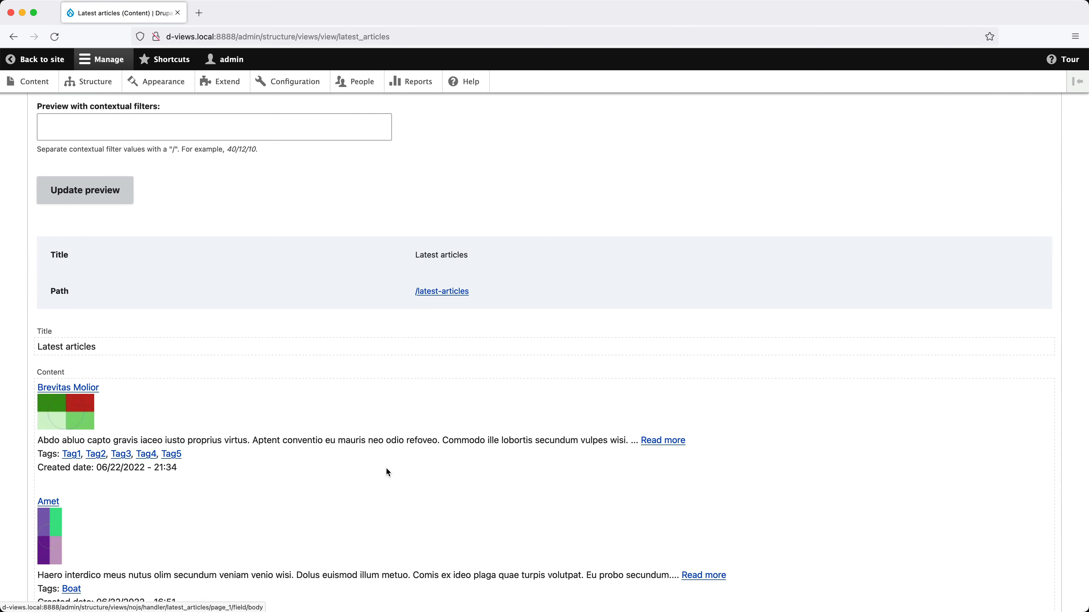